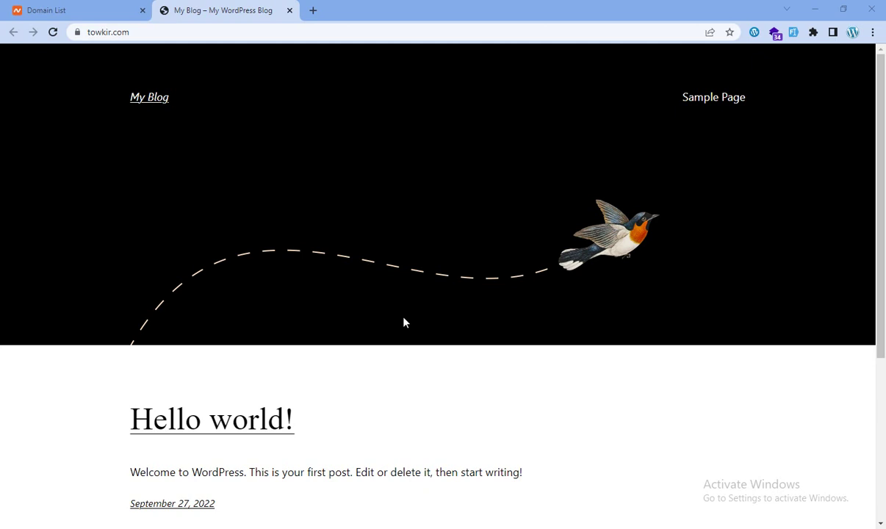
Step: Go to towkir.com/wp-admin to load the blog's WordPress login page
{"action": "left_click", "coordinate": [200, 32]}
{"action": "left_click", "coordinate": [219, 32]}
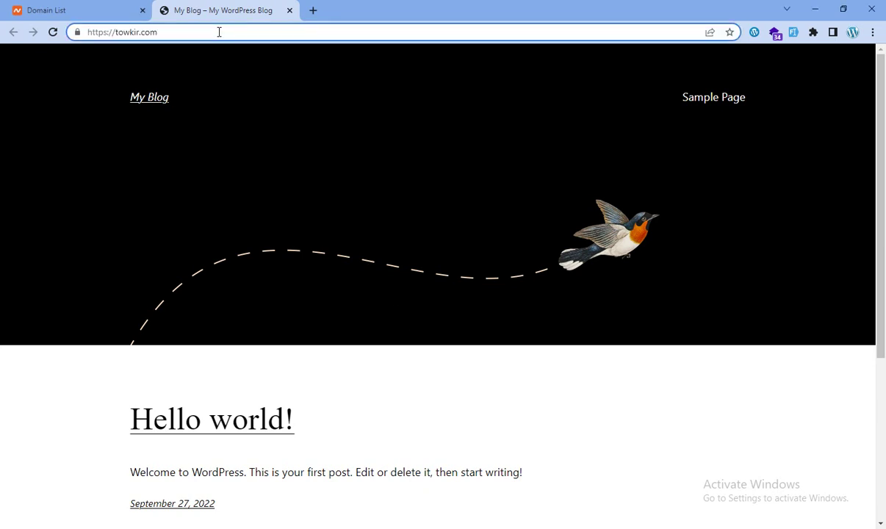
{"action": "type", "text": "/wp-ad"}
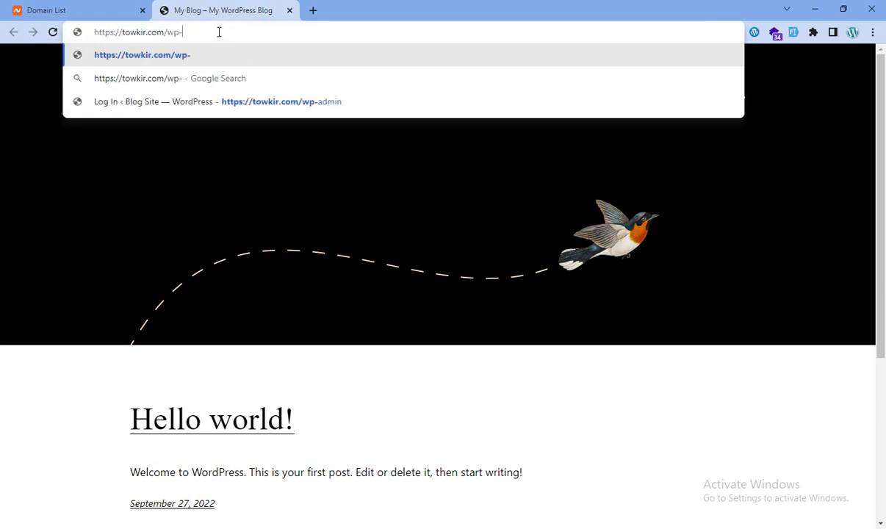
{"action": "type", "text": "min"}
{"action": "key", "text": "Return"}
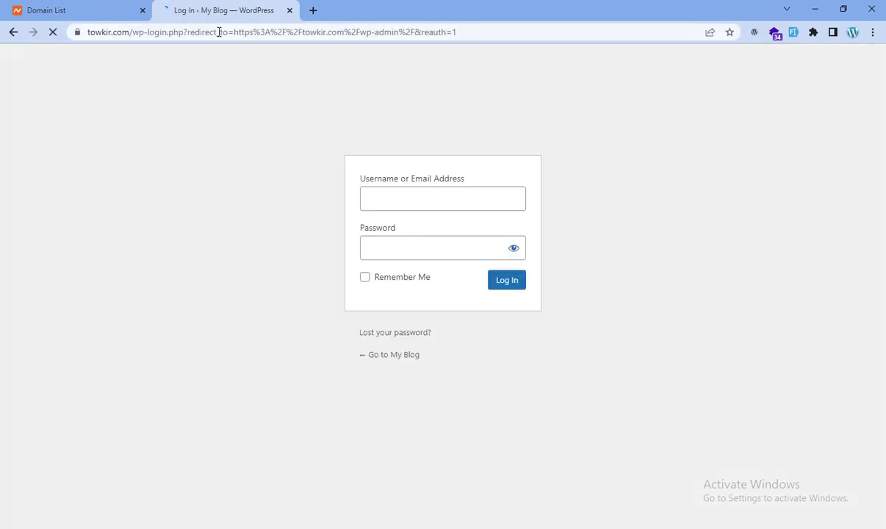
Step: Log in with the admin account's username and password to reach the Dashboard
{"action": "left_click", "coordinate": [395, 199]}
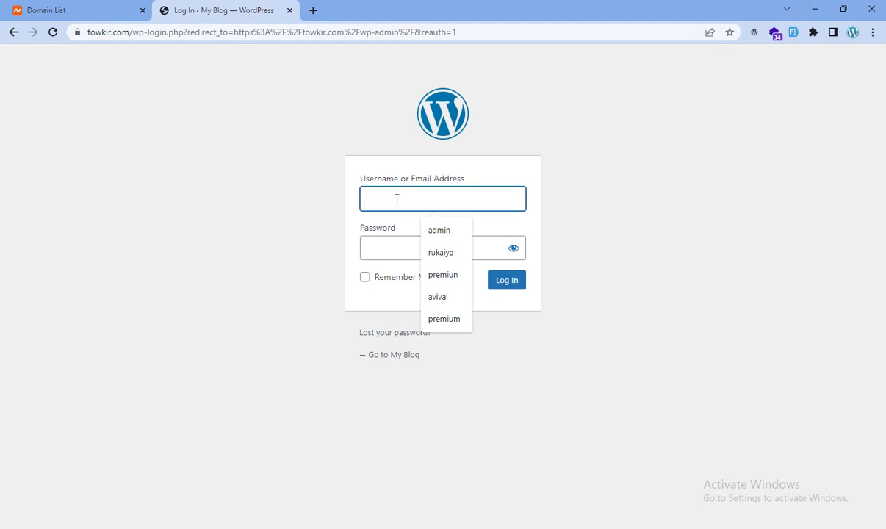
{"action": "type", "text": "amitowkir"}
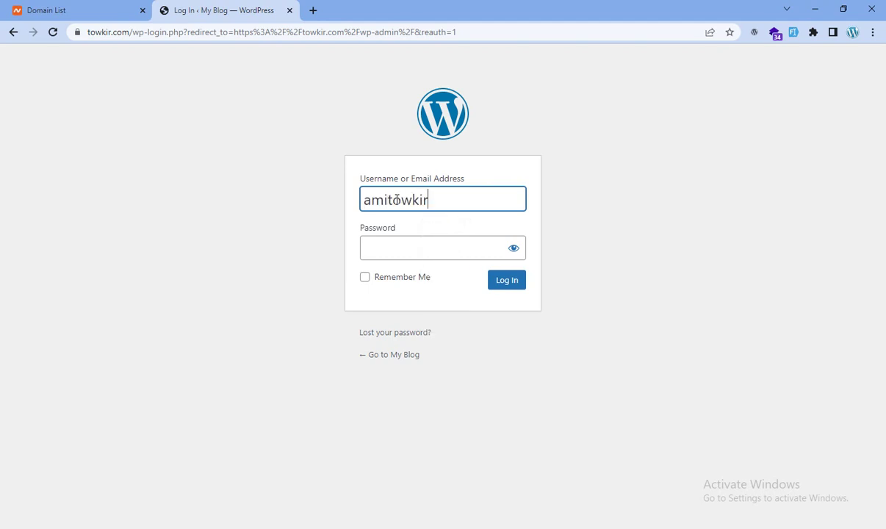
{"action": "left_click", "coordinate": [405, 250]}
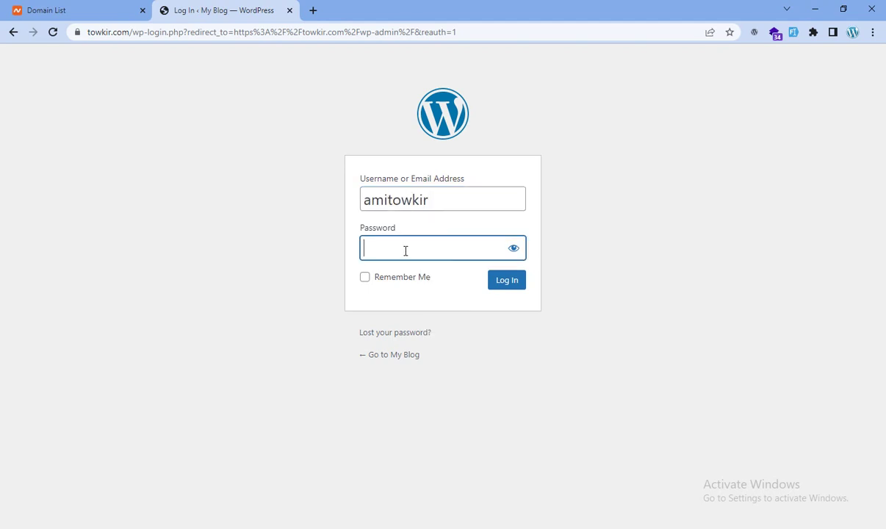
{"action": "type", "text": "••••••••••••••••"}
{"action": "key", "text": "Return"}
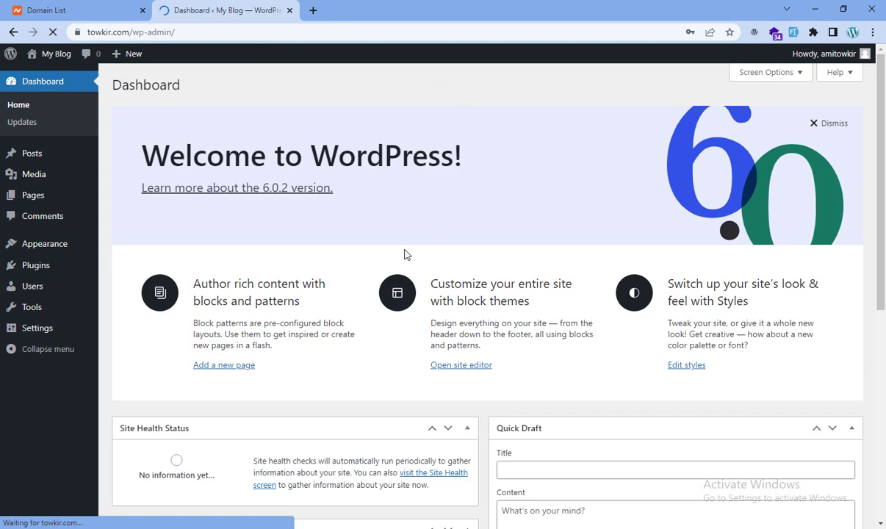
Step: Dismiss the Welcome to WordPress panel and open Appearance > Themes
{"action": "left_click", "coordinate": [819, 123]}
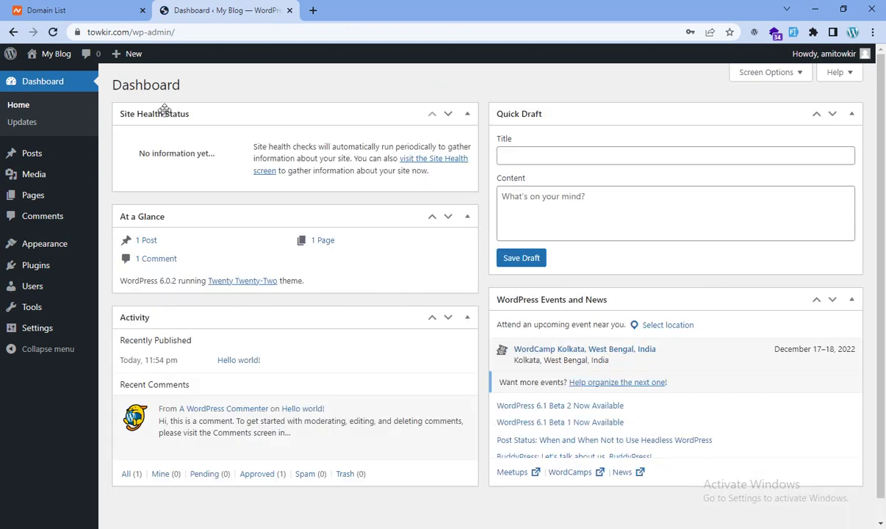
{"action": "scroll", "coordinate": [370, 356], "scroll_direction": "down", "scroll_amount": 2}
{"action": "scroll", "coordinate": [372, 358], "scroll_direction": "up", "scroll_amount": 2}
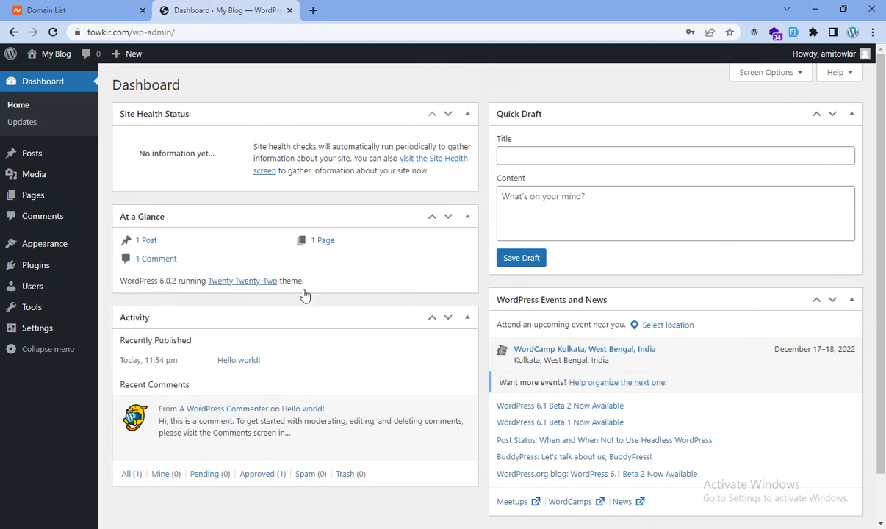
{"action": "mouse_move", "coordinate": [48, 247]}
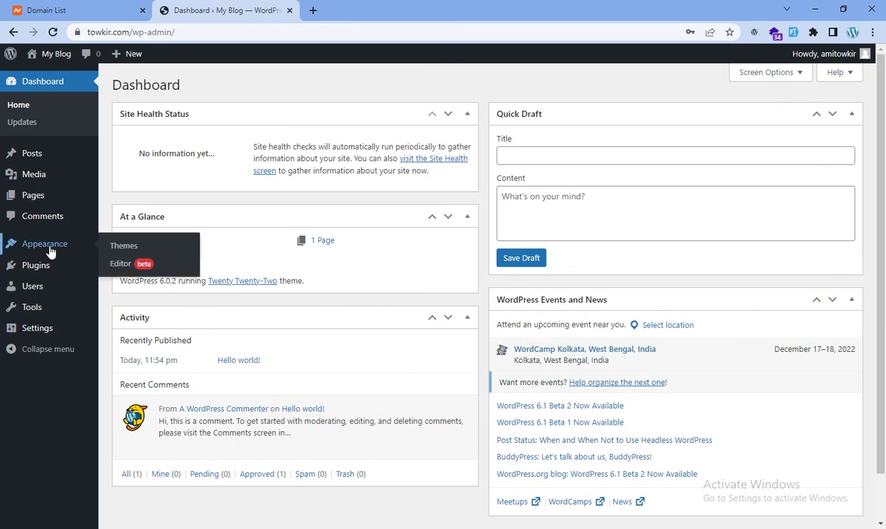
{"action": "left_click", "coordinate": [146, 250]}
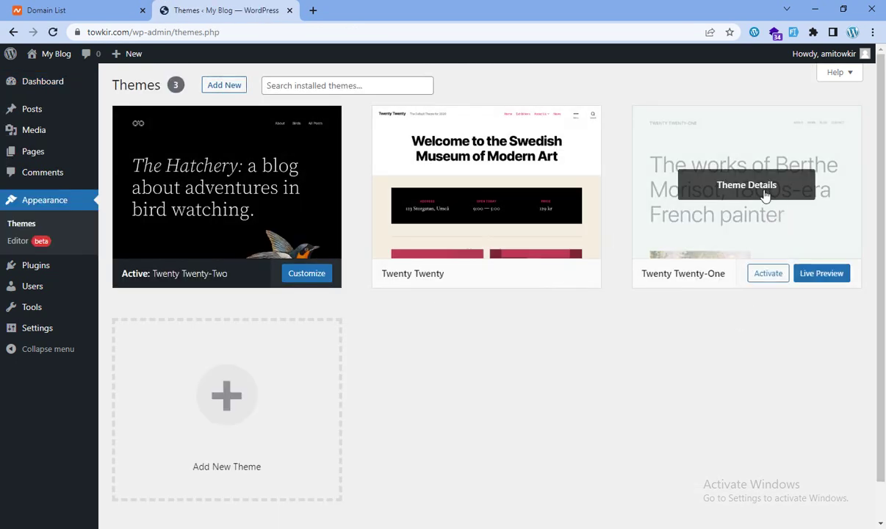
Step: Delete the Twenty Twenty-One and Twenty Twenty themes, then go to Add New themes
{"action": "left_click", "coordinate": [764, 191]}
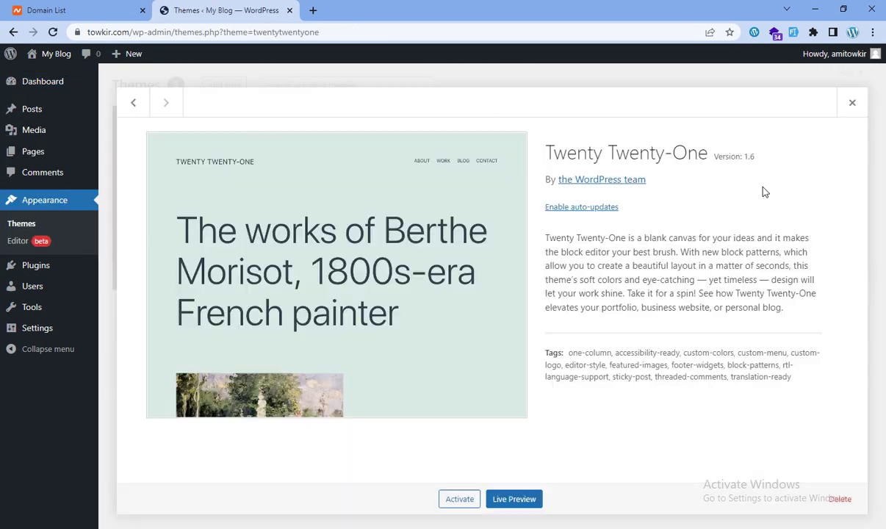
{"action": "left_click", "coordinate": [839, 499]}
{"action": "left_click", "coordinate": [504, 125]}
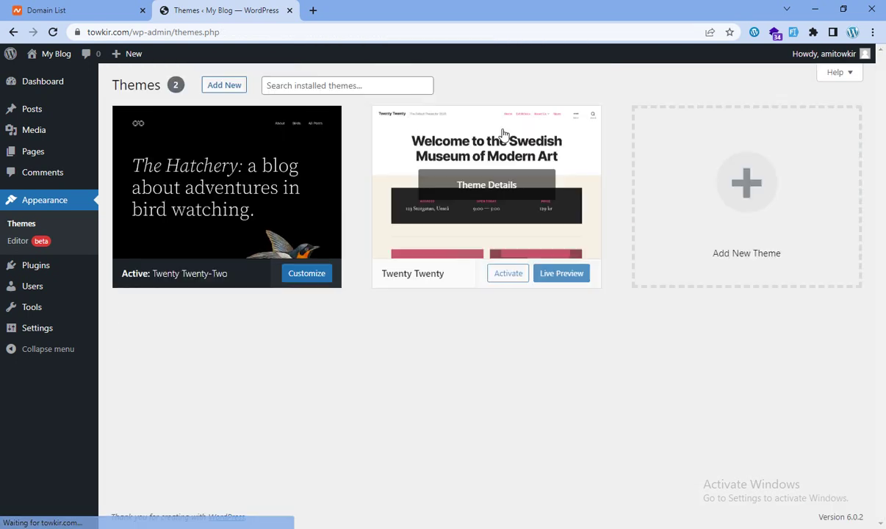
{"action": "left_click", "coordinate": [483, 186]}
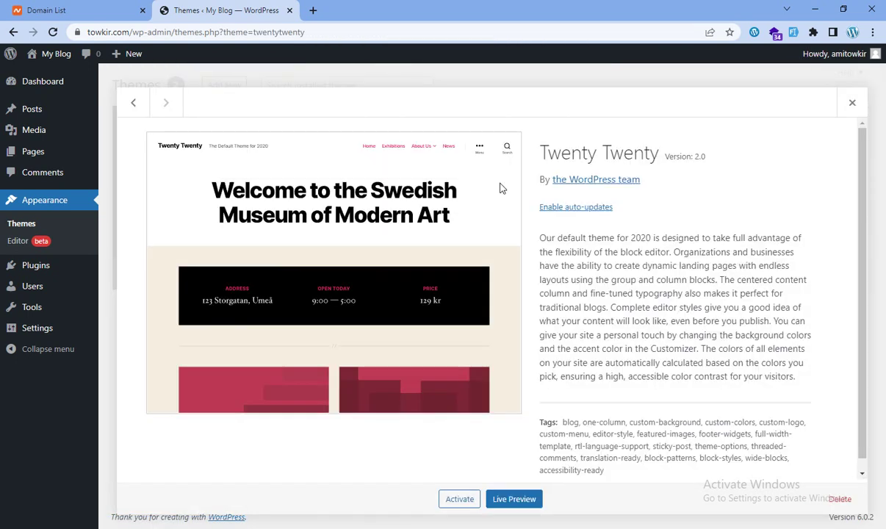
{"action": "left_click", "coordinate": [839, 499]}
{"action": "left_click", "coordinate": [503, 126]}
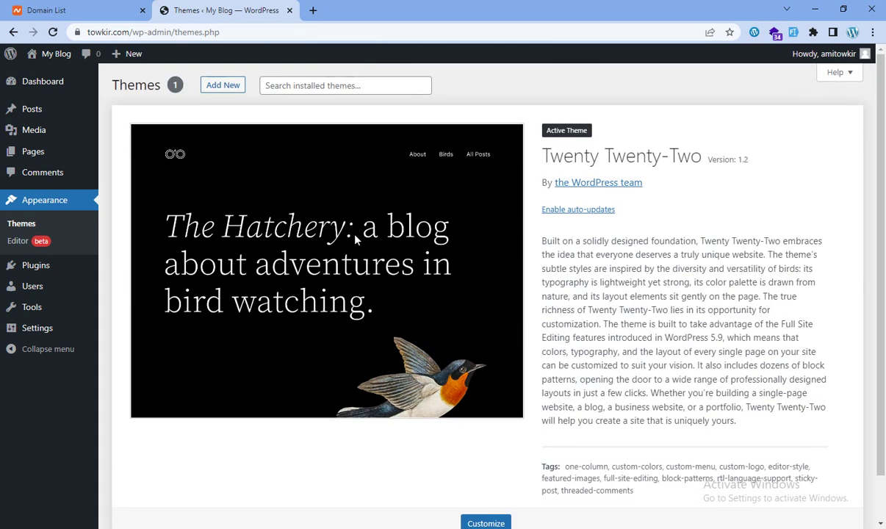
{"action": "left_click", "coordinate": [210, 87]}
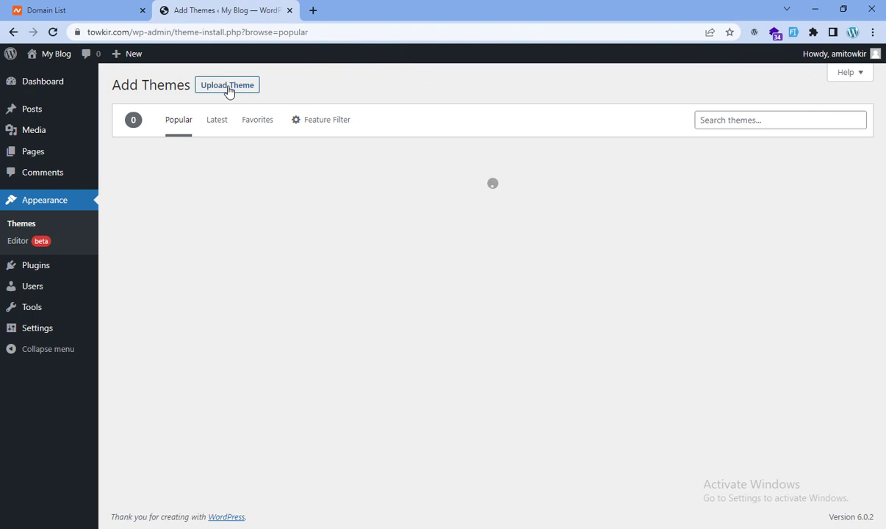
Step: Upload inbio.zip from the desktop inbio folder and install it as a theme
{"action": "left_click", "coordinate": [229, 87]}
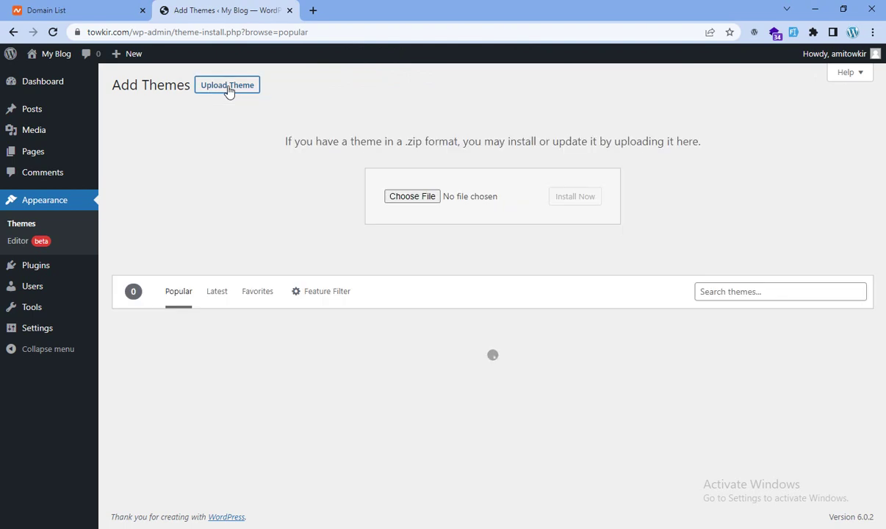
{"action": "left_click", "coordinate": [418, 199]}
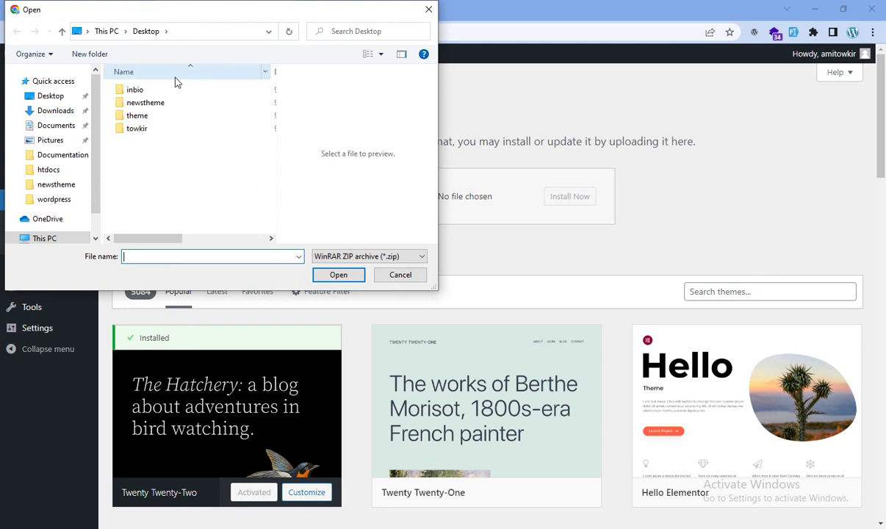
{"action": "double_click", "coordinate": [163, 91]}
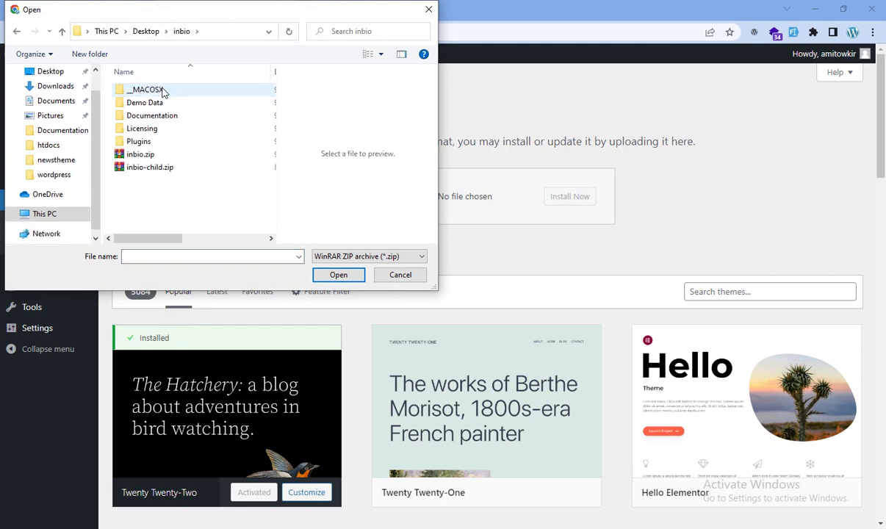
{"action": "left_click", "coordinate": [144, 159]}
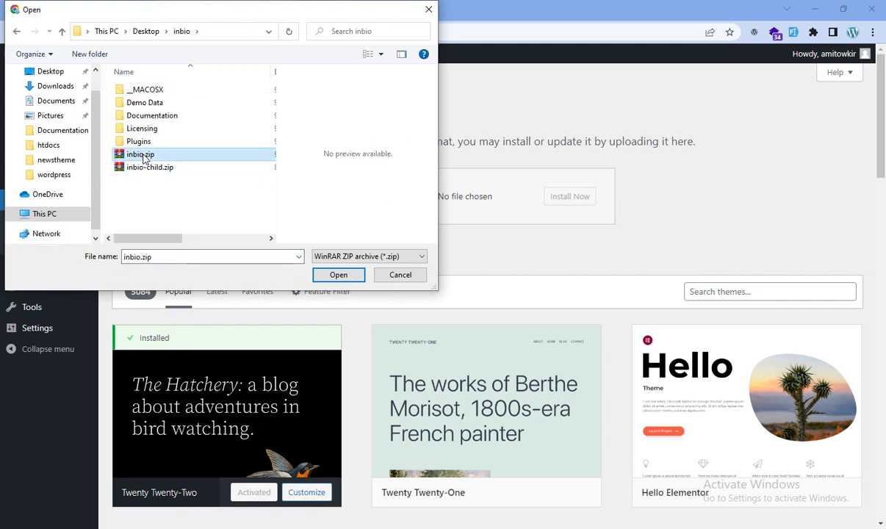
{"action": "left_click", "coordinate": [339, 274]}
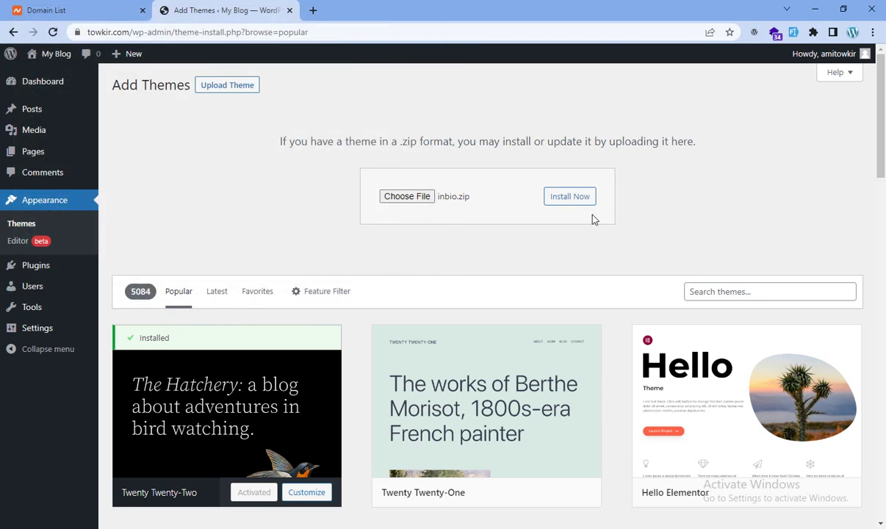
{"action": "left_click", "coordinate": [571, 198]}
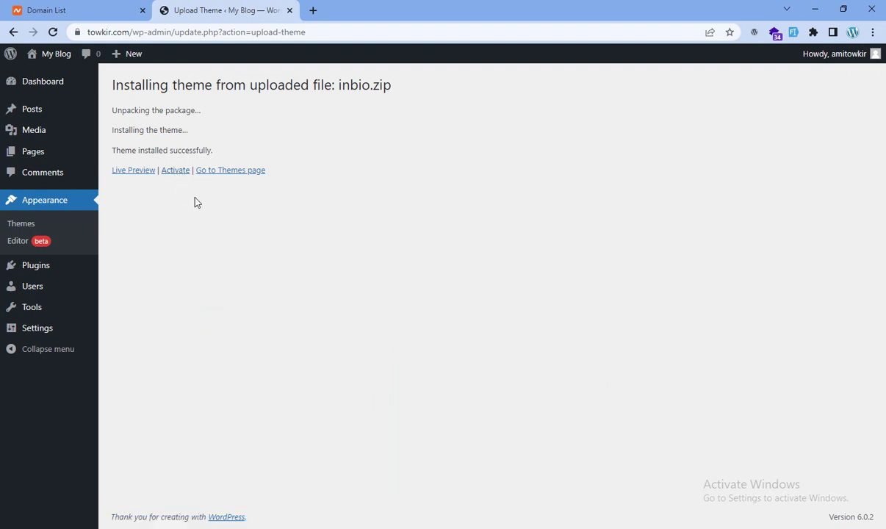
Step: Activate the Inbio theme and open the live site in a new tab from My Blog
{"action": "left_click", "coordinate": [174, 171]}
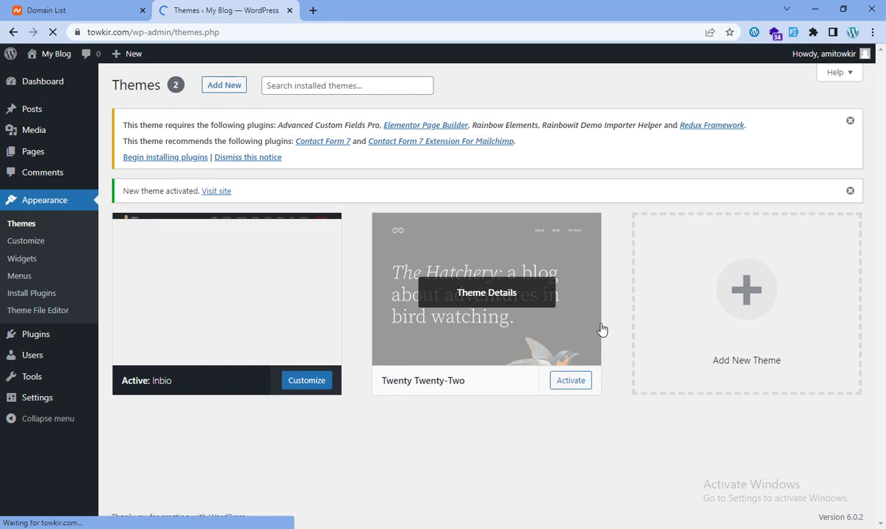
{"action": "mouse_move", "coordinate": [243, 280]}
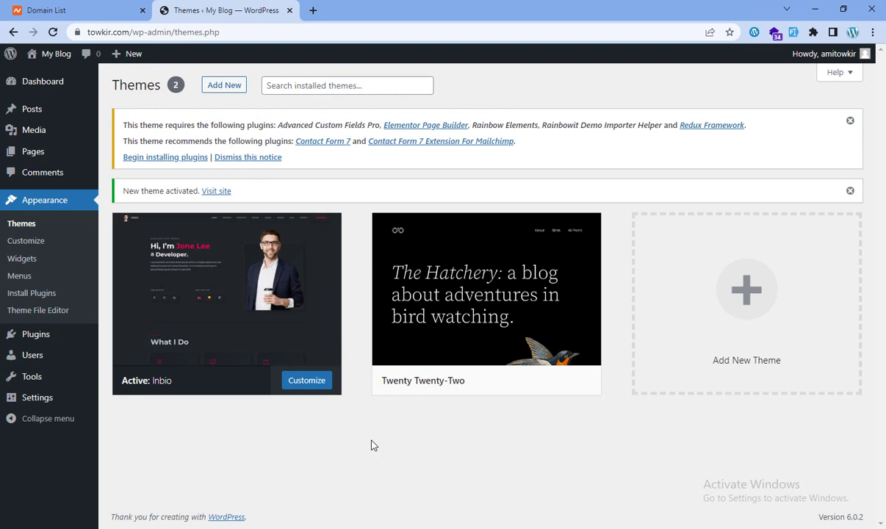
{"action": "mouse_move", "coordinate": [57, 59]}
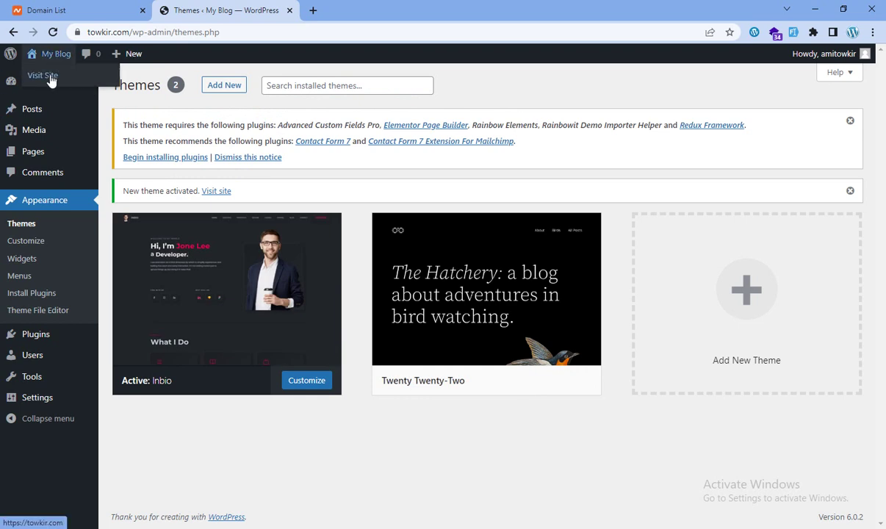
{"action": "middle_click", "coordinate": [50, 81]}
Step: Review the Inbio-styled live site, return to the Themes tab, and minimize the browser
{"action": "left_click", "coordinate": [338, 10]}
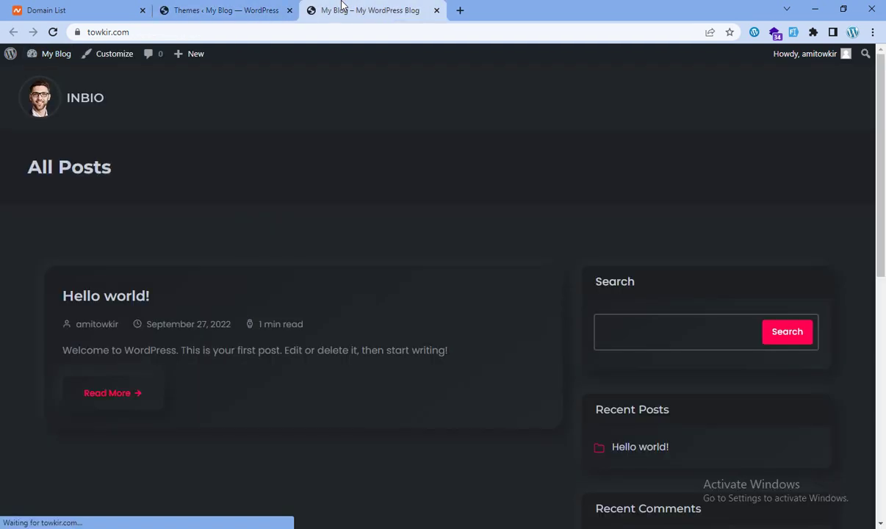
{"action": "scroll", "coordinate": [396, 308], "scroll_direction": "down", "scroll_amount": 6}
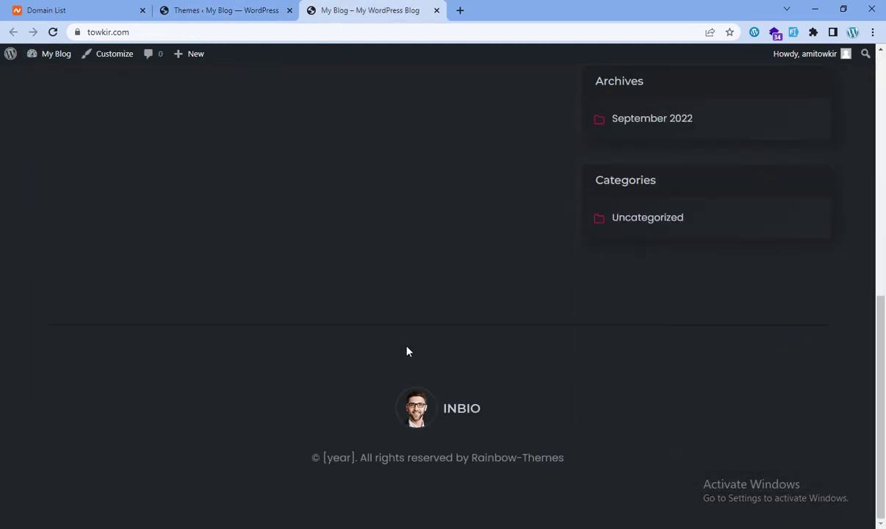
{"action": "scroll", "coordinate": [405, 349], "scroll_direction": "up", "scroll_amount": 3}
{"action": "scroll", "coordinate": [405, 349], "scroll_direction": "up", "scroll_amount": 3}
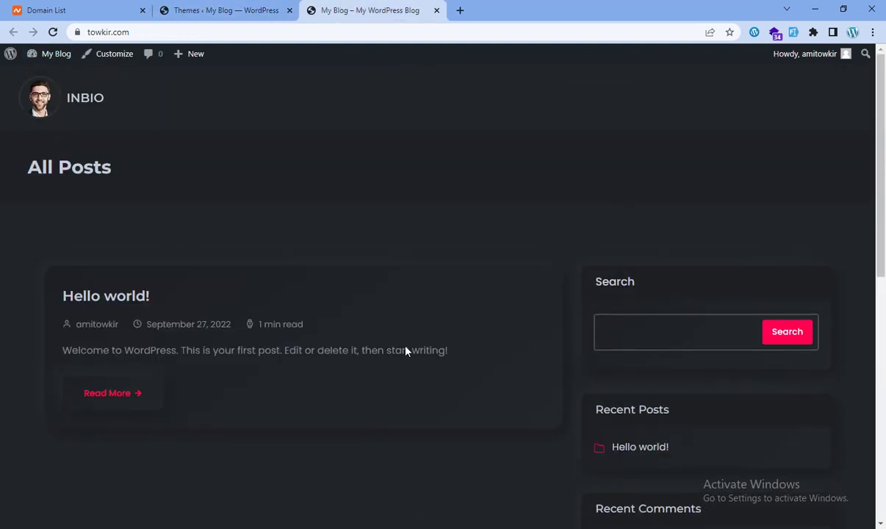
{"action": "left_click", "coordinate": [192, 8]}
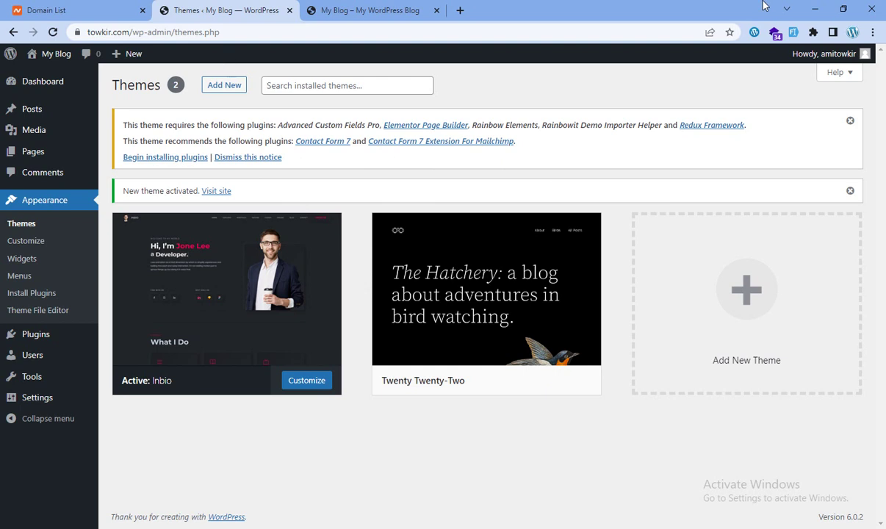
{"action": "left_click", "coordinate": [808, 10]}
Step: Open the desktop inbio folder and its Plugins folder holding five plugin zips
{"action": "double_click", "coordinate": [345, 213]}
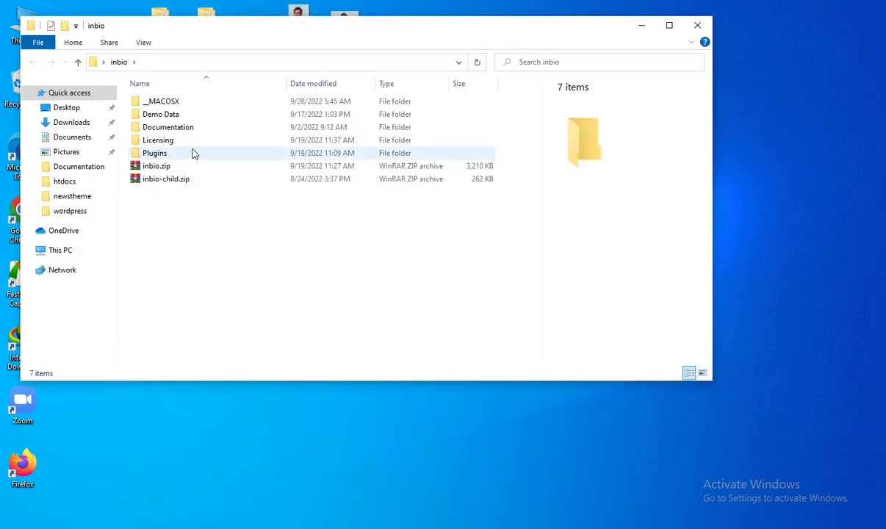
{"action": "double_click", "coordinate": [193, 153]}
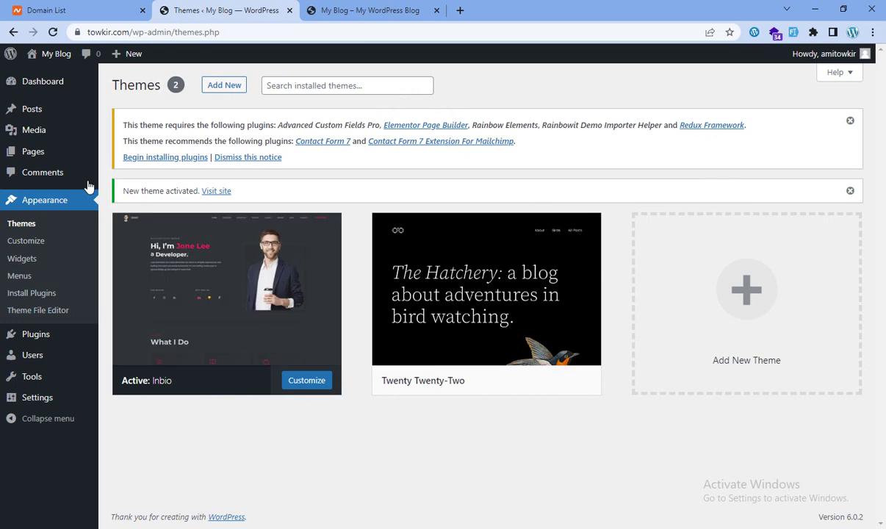
Step: Upload advanced-custom-fields-pro.zip from inbio\Plugins, install it, and activate it
{"action": "mouse_move", "coordinate": [37, 335]}
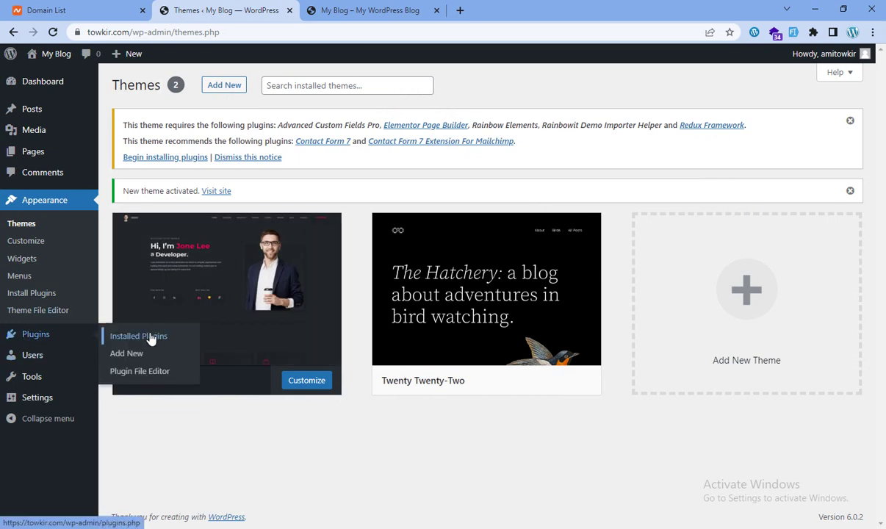
{"action": "left_click", "coordinate": [132, 354]}
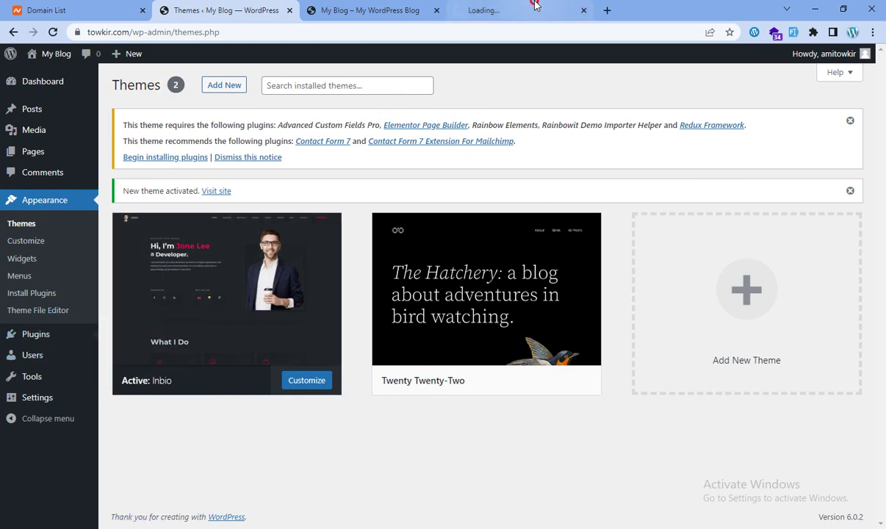
{"action": "left_click", "coordinate": [514, 10]}
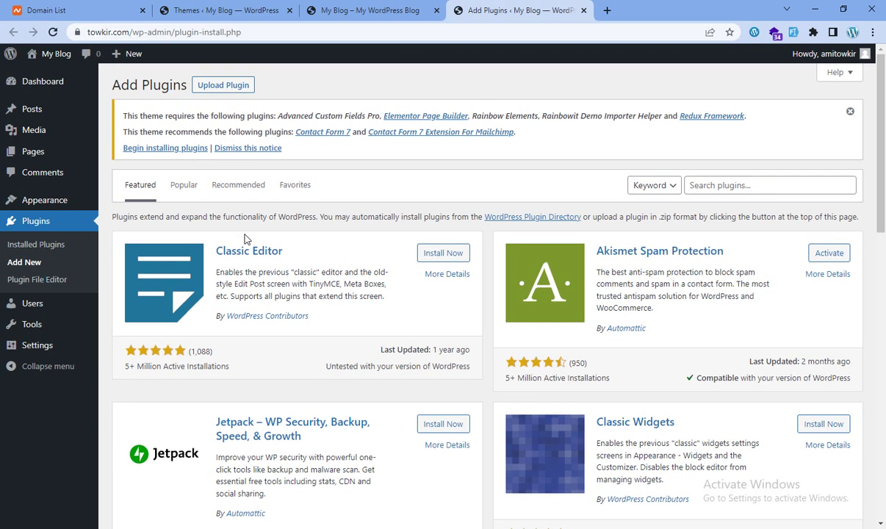
{"action": "left_click", "coordinate": [222, 85]}
{"action": "left_click", "coordinate": [409, 270]}
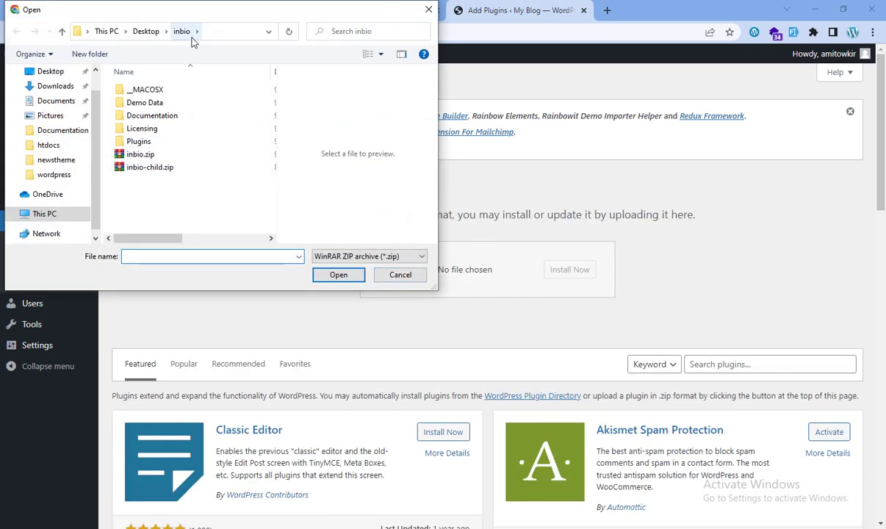
{"action": "double_click", "coordinate": [141, 141]}
{"action": "left_click", "coordinate": [162, 89]}
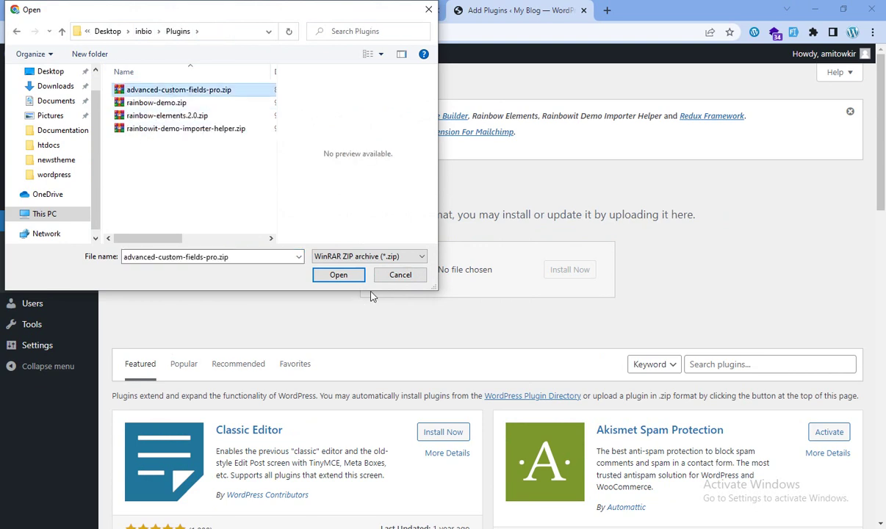
{"action": "left_click", "coordinate": [340, 276]}
{"action": "left_click", "coordinate": [569, 278]}
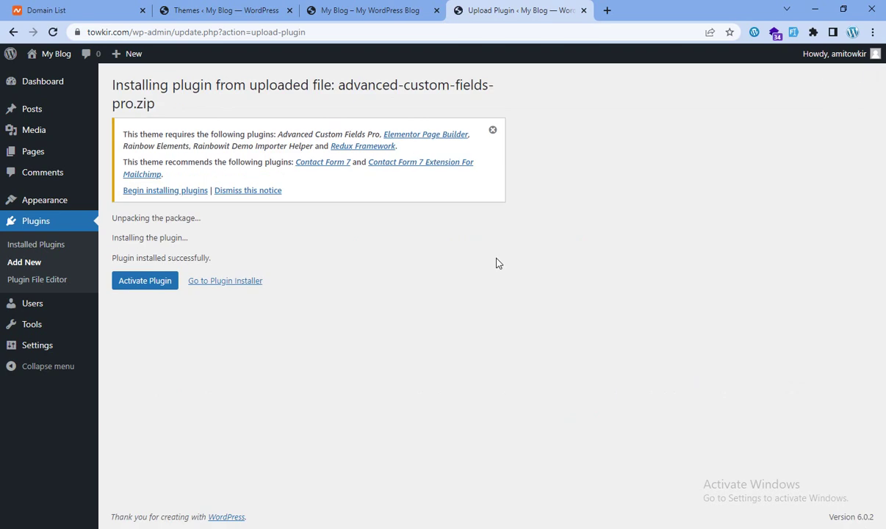
{"action": "left_click", "coordinate": [143, 282]}
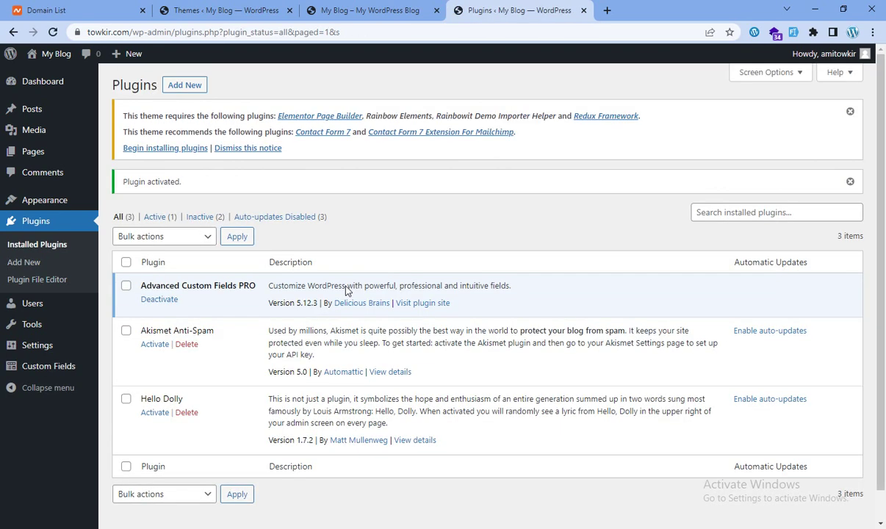
Step: Upload rainbow-demo.zip as a plugin, install it, and activate it
{"action": "left_click", "coordinate": [174, 88]}
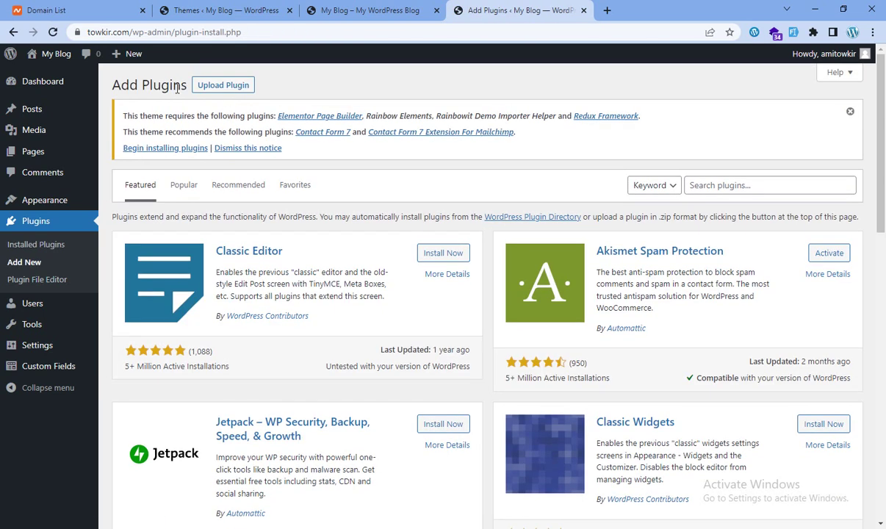
{"action": "left_click", "coordinate": [221, 85]}
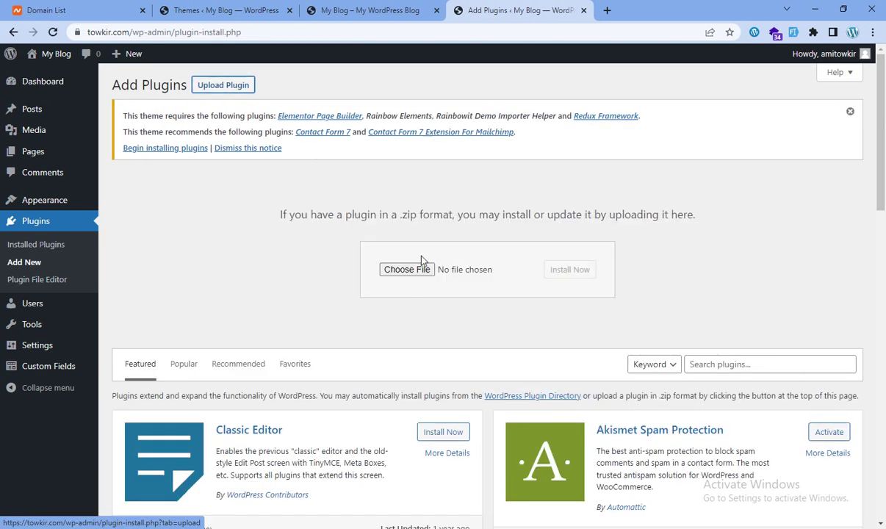
{"action": "left_click", "coordinate": [403, 269]}
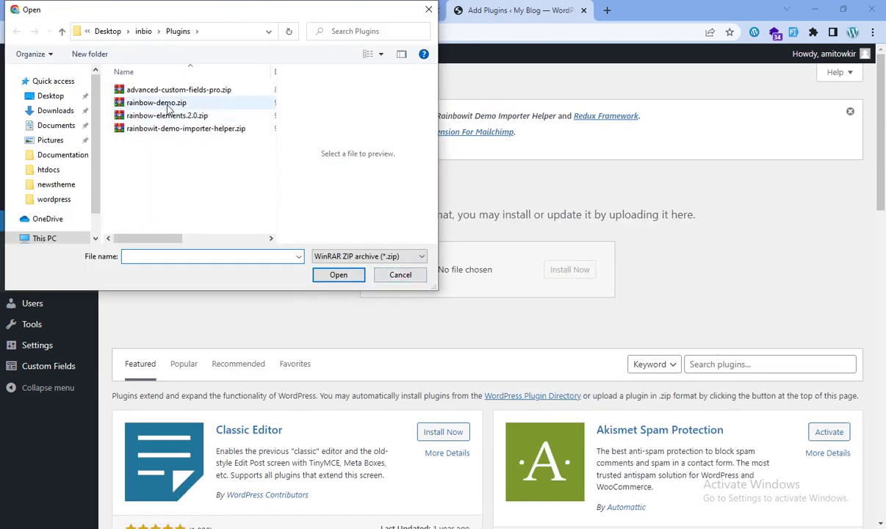
{"action": "left_click", "coordinate": [168, 109]}
{"action": "left_click", "coordinate": [328, 275]}
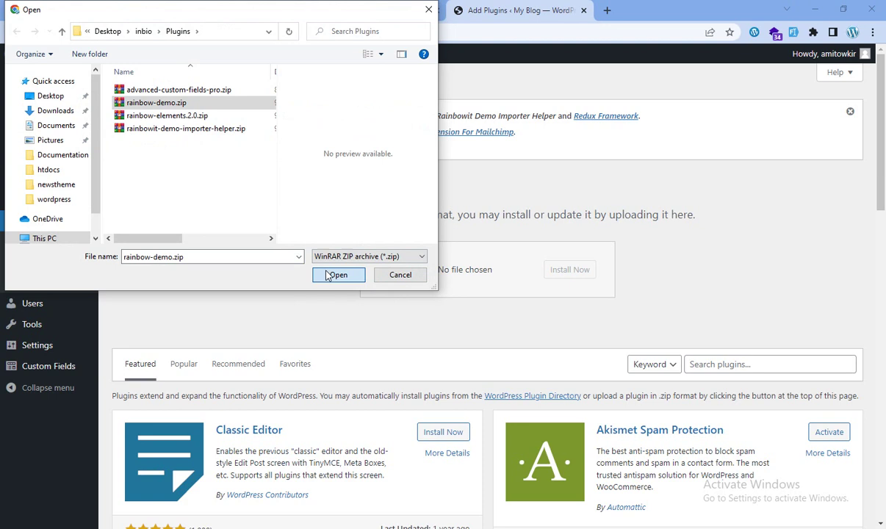
{"action": "left_click", "coordinate": [571, 271]}
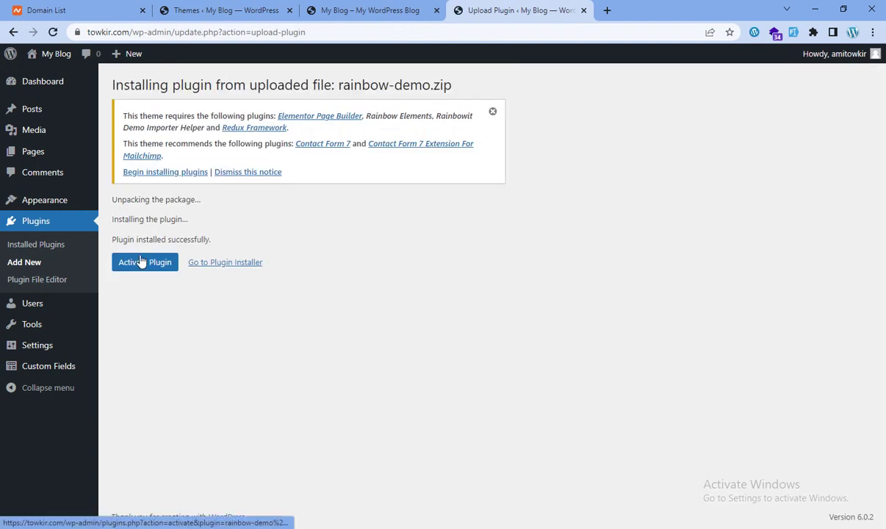
{"action": "left_click", "coordinate": [141, 262]}
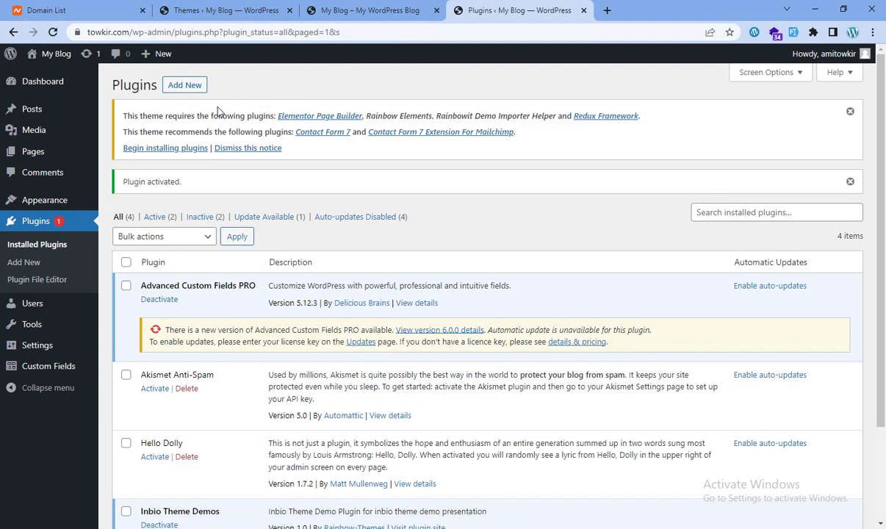
Step: Reopen the plugin upload form and browse for the next plugin zip
{"action": "left_click", "coordinate": [189, 86]}
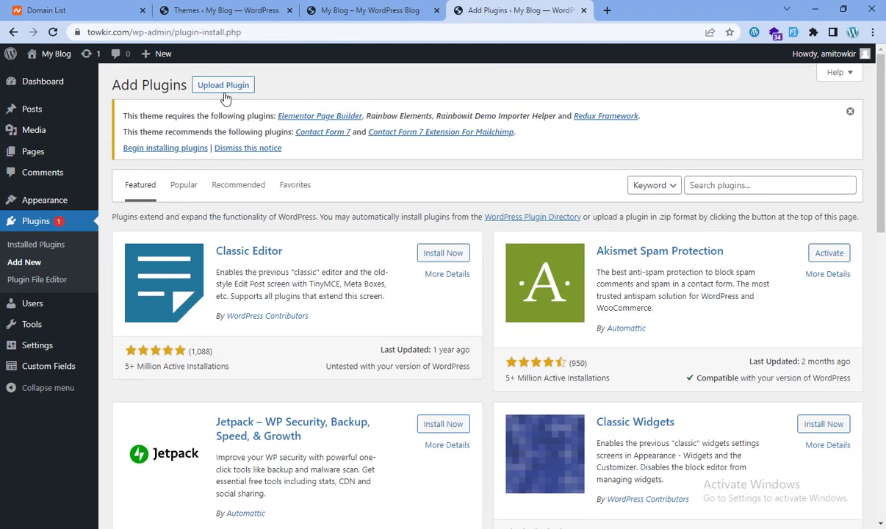
{"action": "left_click", "coordinate": [224, 89]}
{"action": "left_click", "coordinate": [396, 270]}
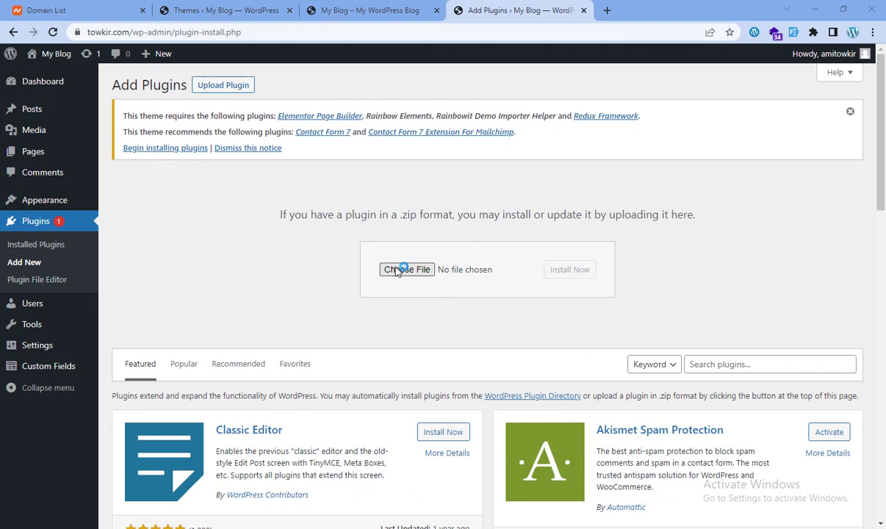
Step: Upload rainbow-elements.2.0.zip, install it, and activate the Rainbow Elements plugin
{"action": "left_click", "coordinate": [179, 116]}
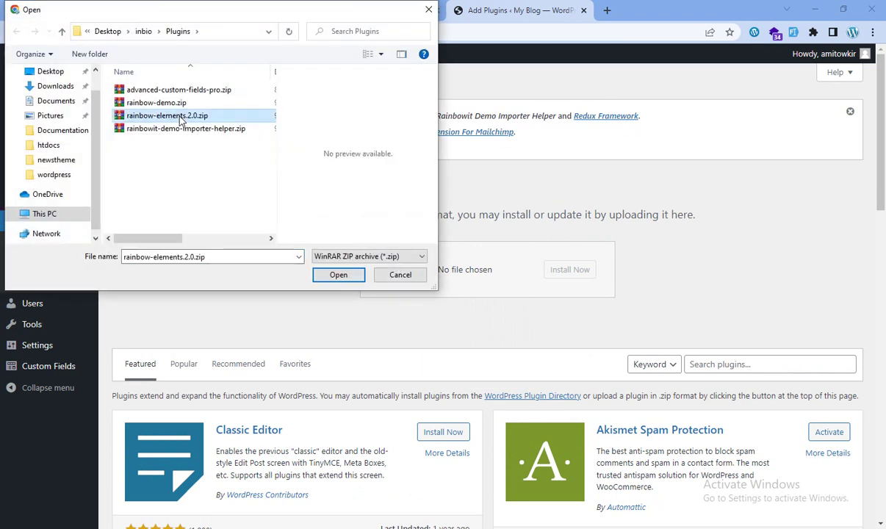
{"action": "left_click", "coordinate": [335, 277]}
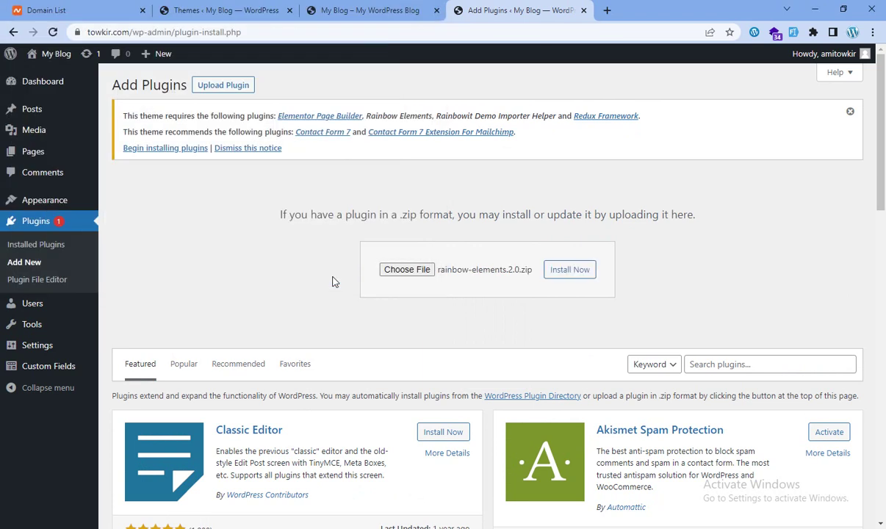
{"action": "left_click", "coordinate": [561, 273]}
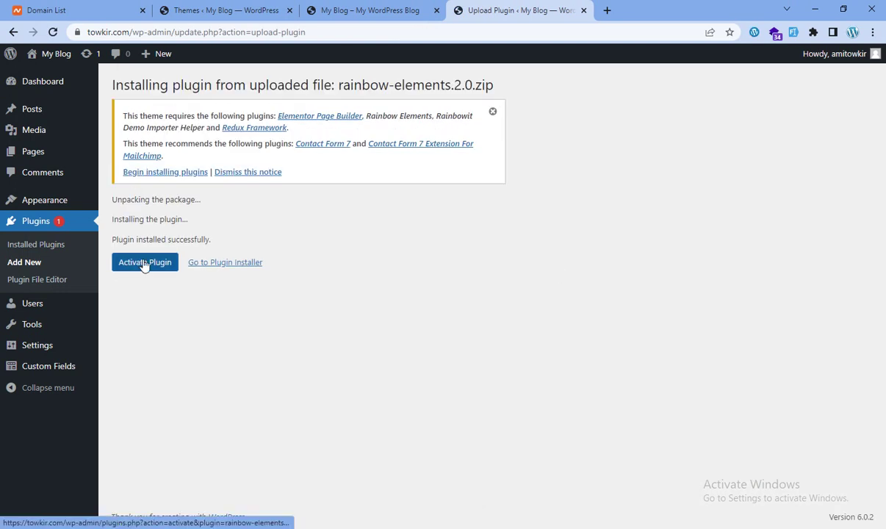
{"action": "left_click", "coordinate": [145, 264]}
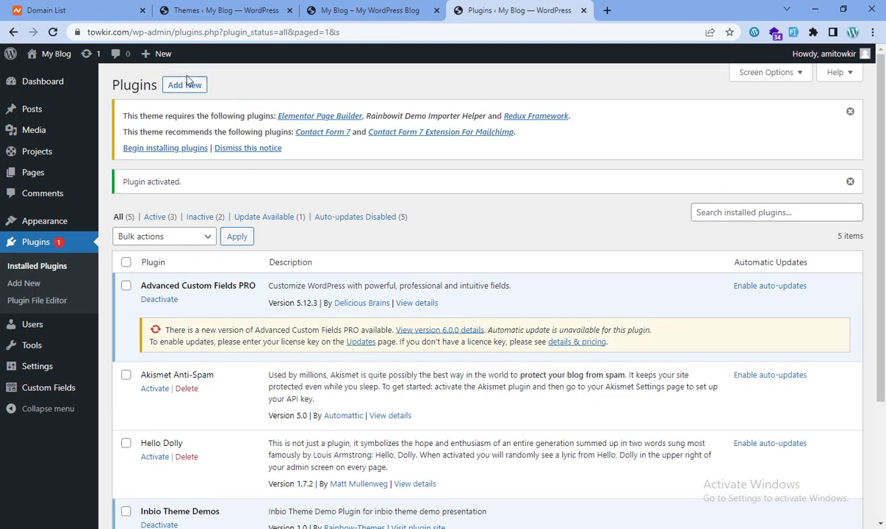
{"action": "left_click", "coordinate": [186, 86]}
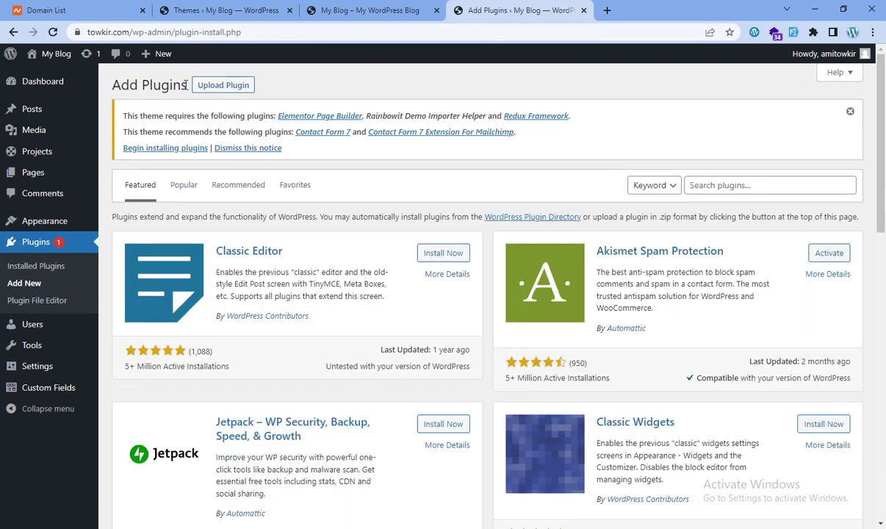
Step: Upload rainbowit-demo-importer-helper.zip, install it, and activate the Rainbowit Demo Importer Helper plugin
{"action": "left_click", "coordinate": [228, 91]}
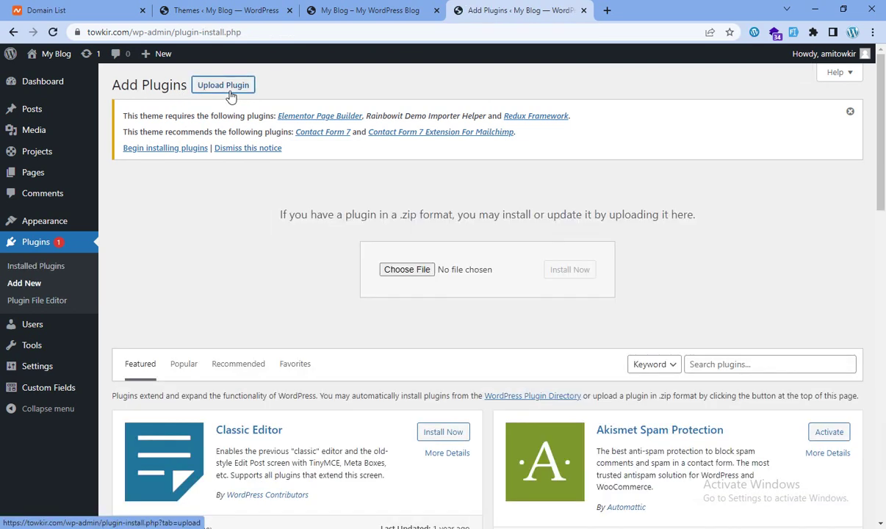
{"action": "left_click", "coordinate": [394, 270]}
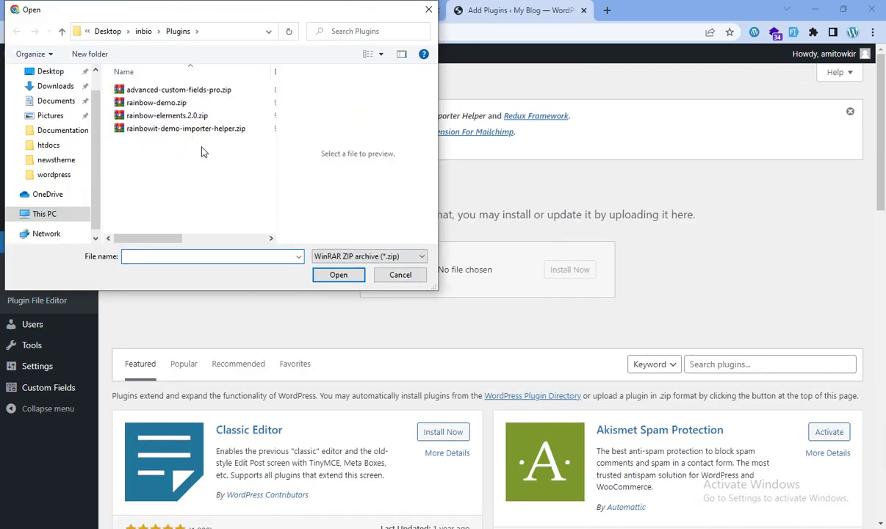
{"action": "left_click", "coordinate": [185, 130]}
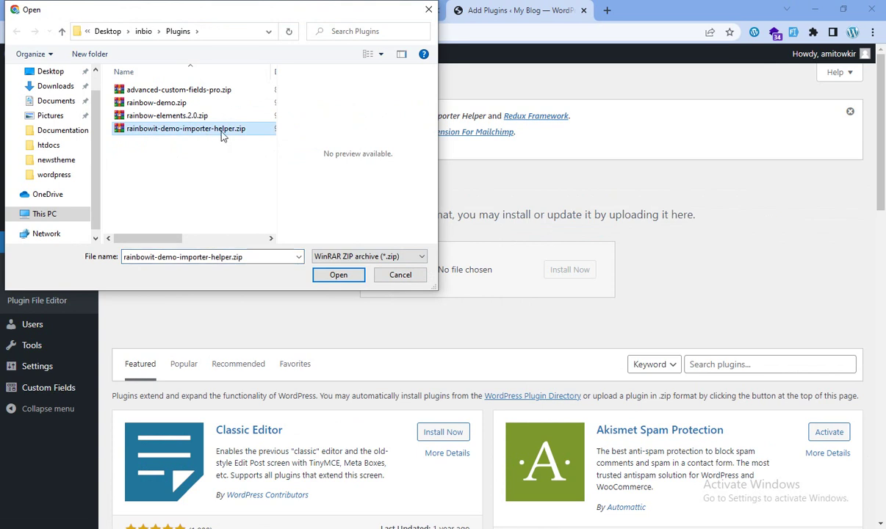
{"action": "left_click", "coordinate": [337, 273]}
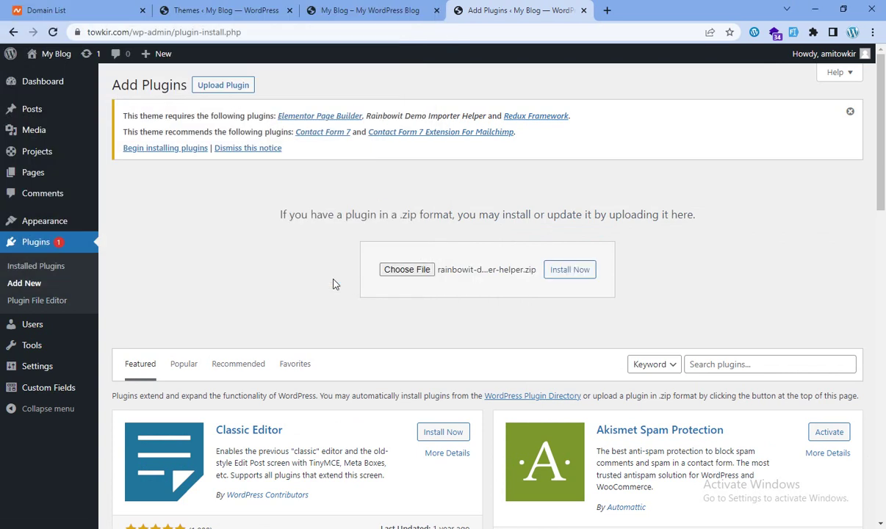
{"action": "left_click", "coordinate": [563, 272]}
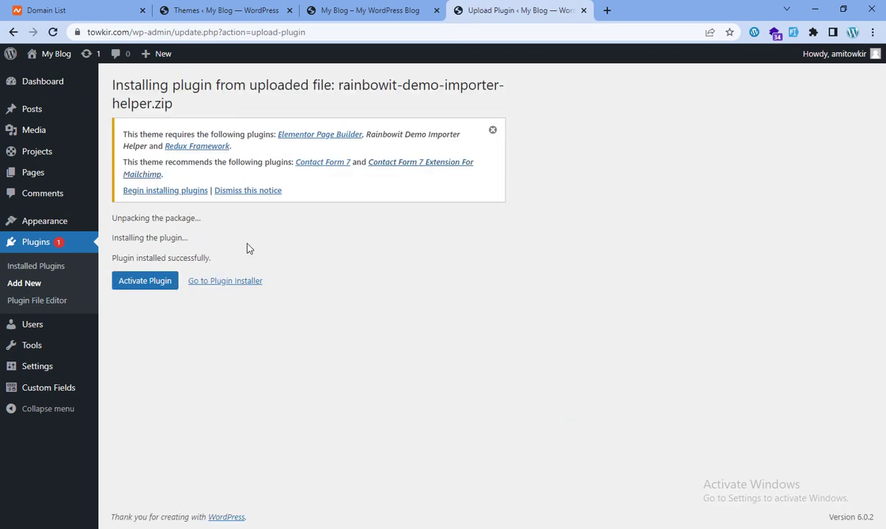
{"action": "left_click", "coordinate": [154, 283]}
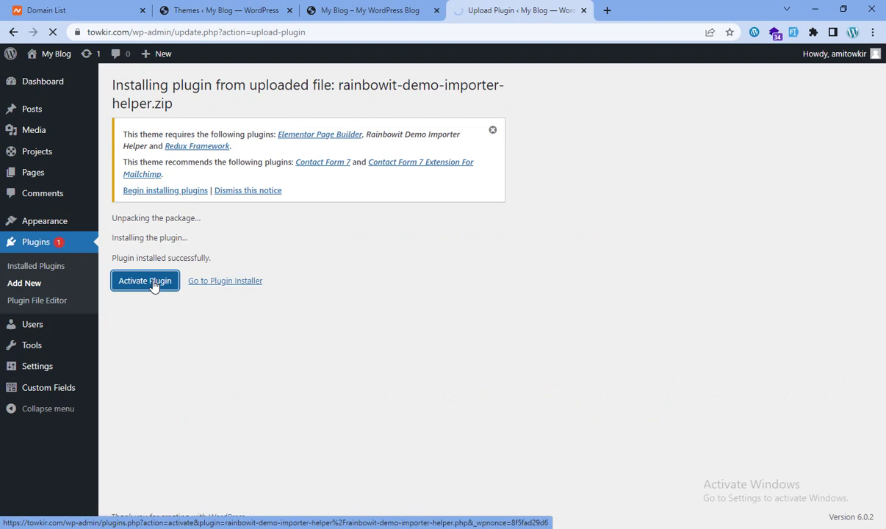
{"action": "scroll", "coordinate": [212, 290], "scroll_direction": "down", "scroll_amount": 3}
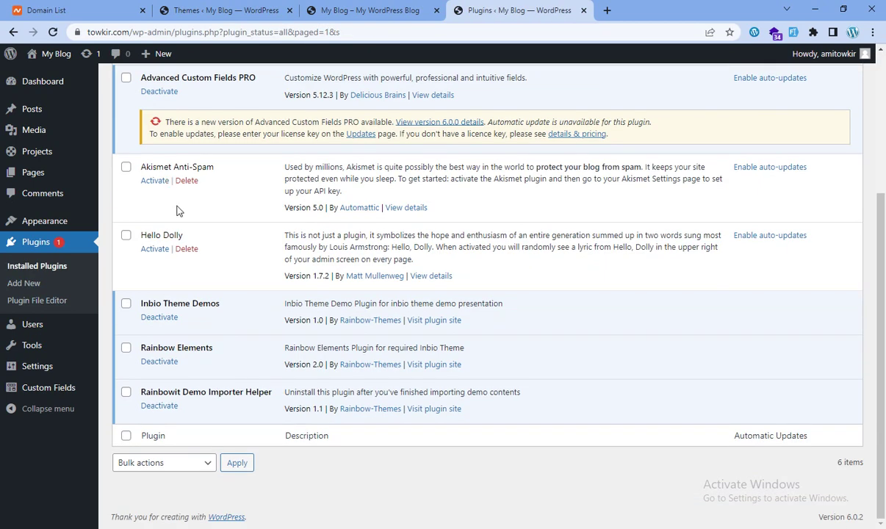
{"action": "scroll", "coordinate": [173, 235], "scroll_direction": "up", "scroll_amount": 1}
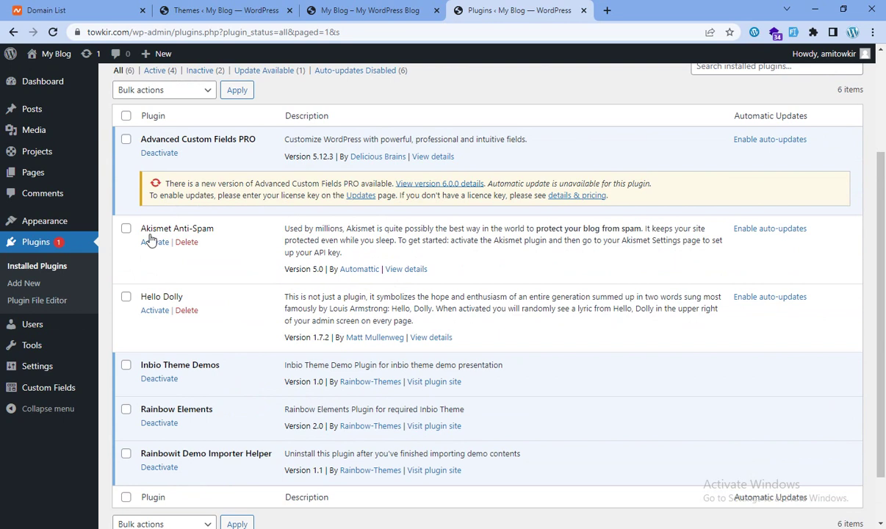
Step: Delete the Akismet Anti-Spam and Hello Dolly plugins, confirming each deletion
{"action": "left_click", "coordinate": [185, 242]}
{"action": "left_click", "coordinate": [508, 103]}
{"action": "left_click", "coordinate": [185, 266]}
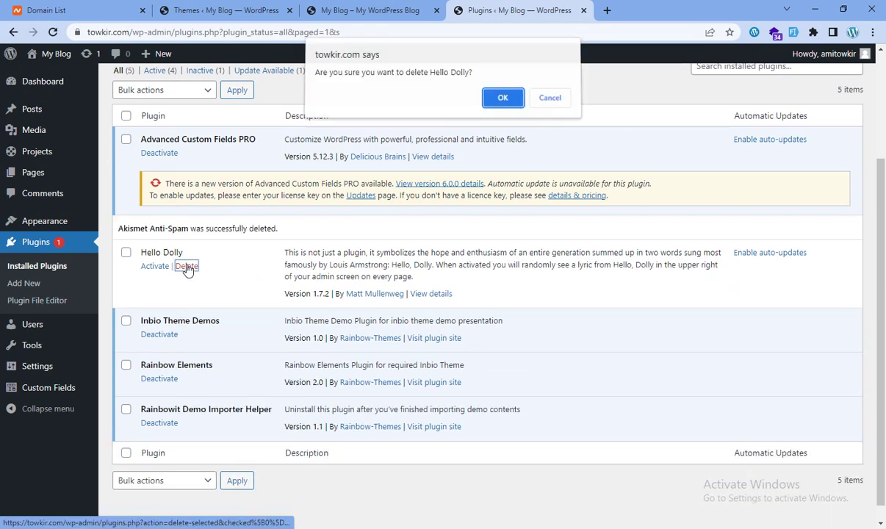
{"action": "left_click", "coordinate": [502, 104]}
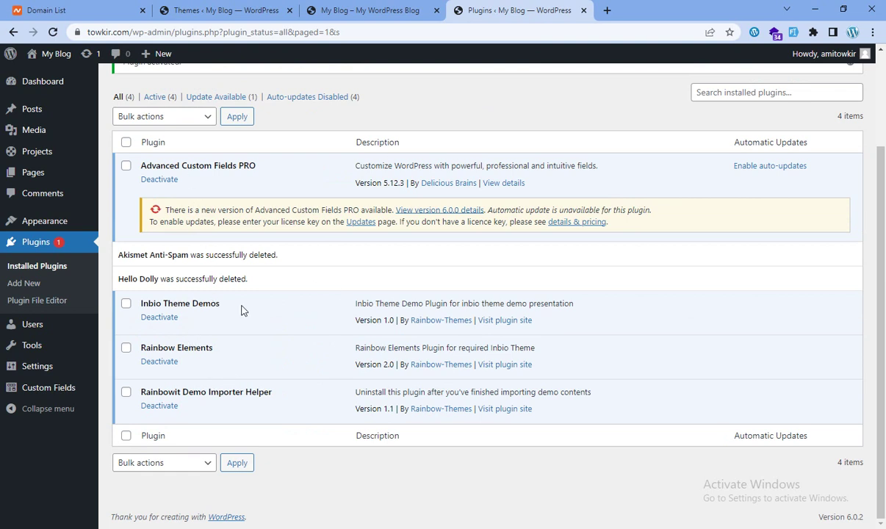
{"action": "scroll", "coordinate": [241, 309], "scroll_direction": "up", "scroll_amount": 2}
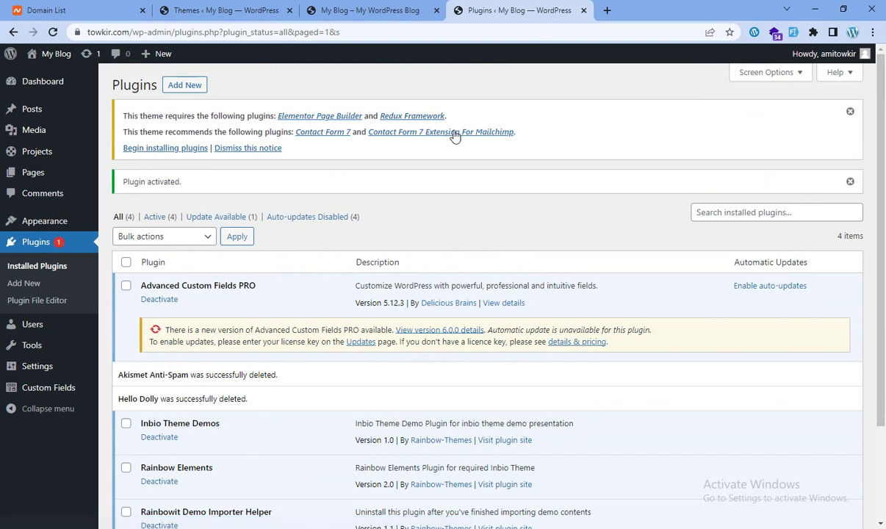
Step: Install Elementor Page Builder through the required plugins installer and activate it
{"action": "left_click", "coordinate": [165, 150]}
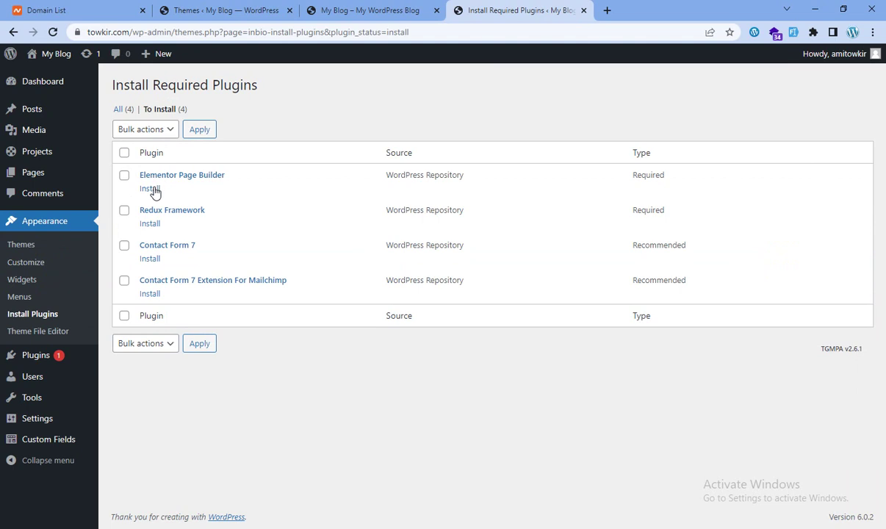
{"action": "left_click", "coordinate": [152, 189]}
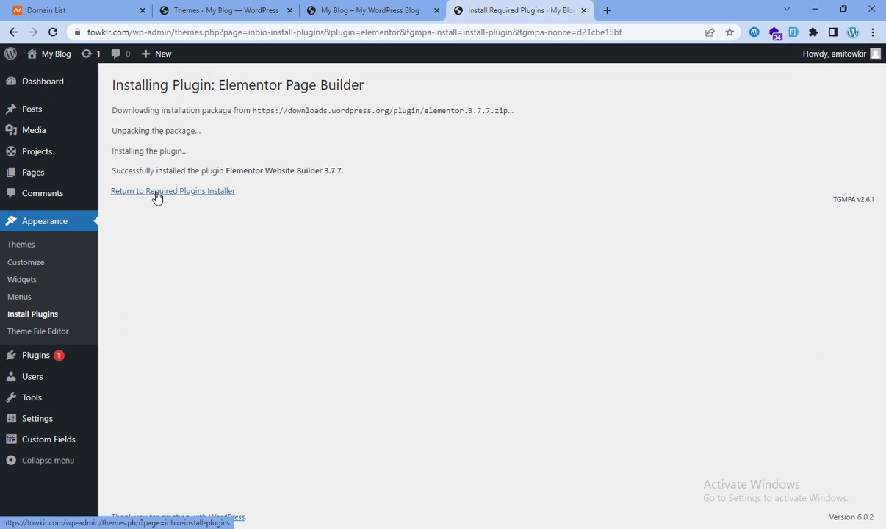
{"action": "left_click", "coordinate": [157, 192]}
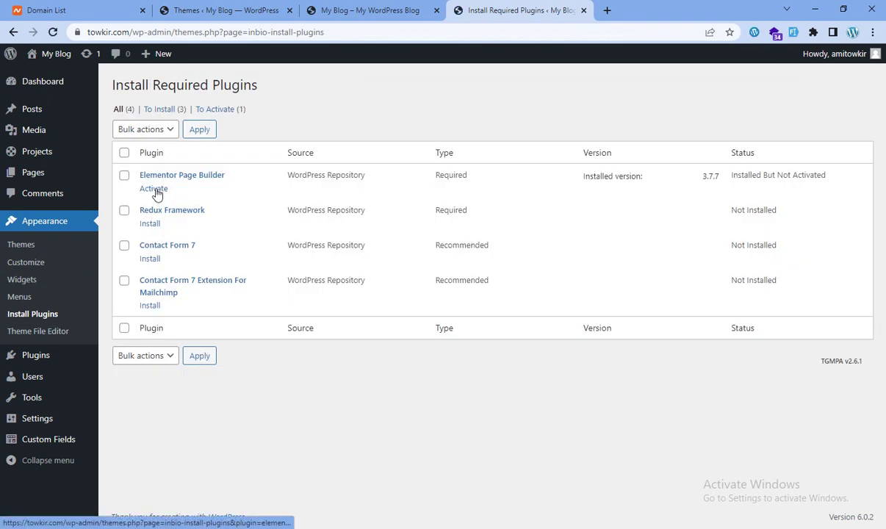
{"action": "left_click", "coordinate": [153, 189]}
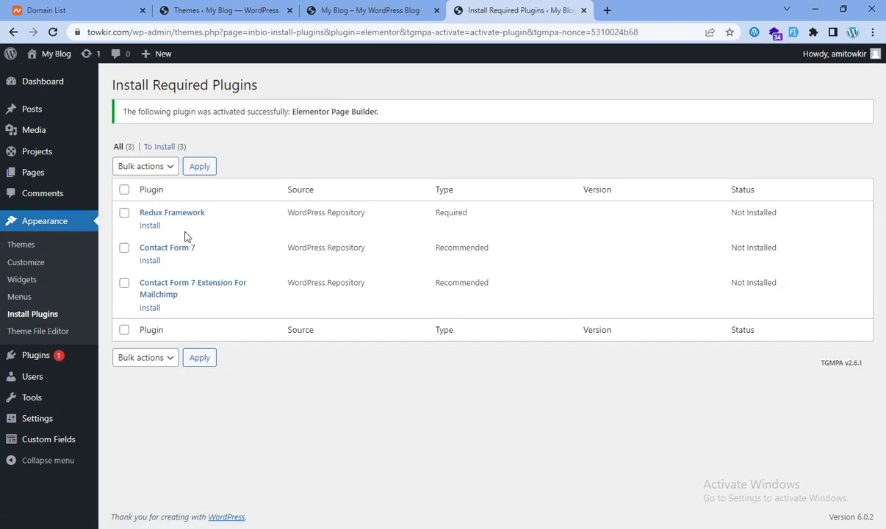
{"action": "left_click", "coordinate": [150, 227]}
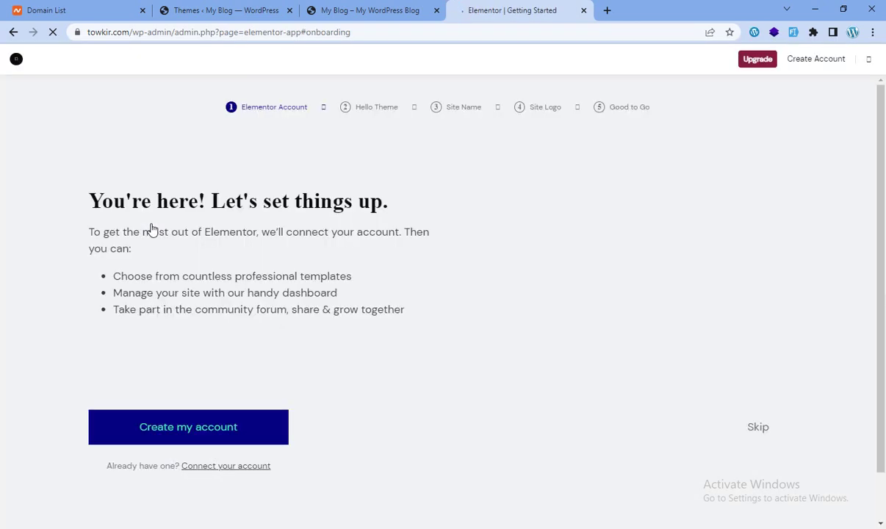
{"action": "left_click", "coordinate": [761, 440]}
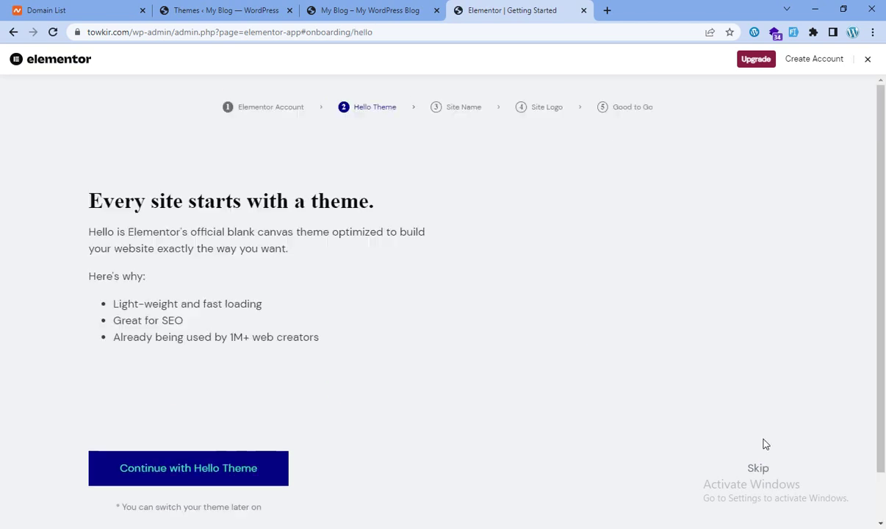
{"action": "left_click", "coordinate": [762, 440]}
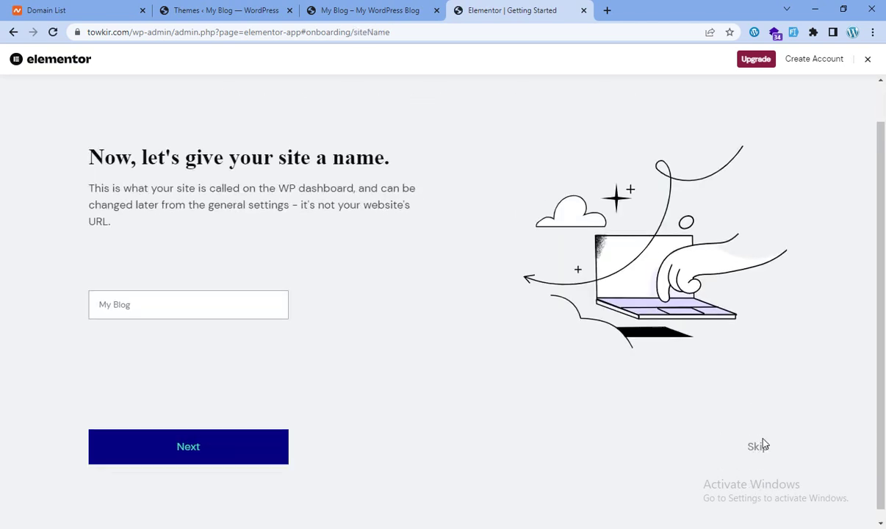
{"action": "left_click", "coordinate": [762, 441]}
{"action": "scroll", "coordinate": [763, 443], "scroll_direction": "down", "scroll_amount": 1}
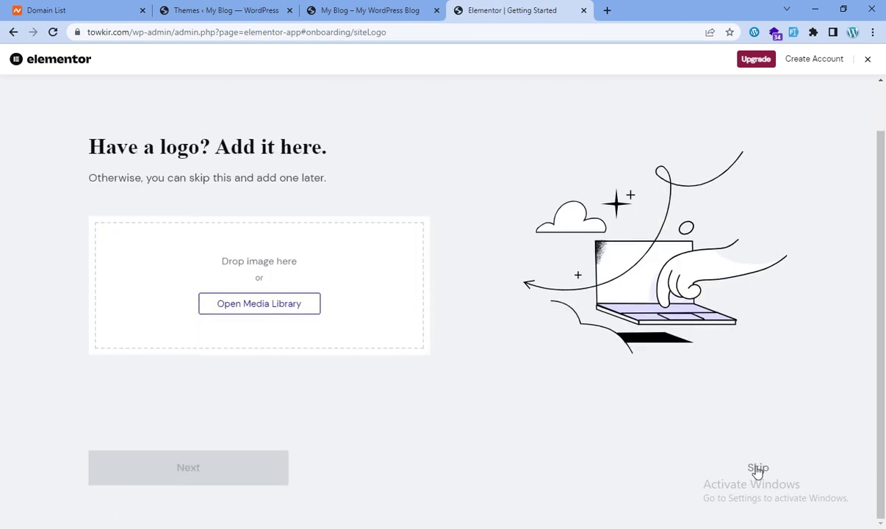
{"action": "left_click", "coordinate": [757, 467]}
{"action": "scroll", "coordinate": [760, 465], "scroll_direction": "down", "scroll_amount": 1}
{"action": "left_click", "coordinate": [760, 463]}
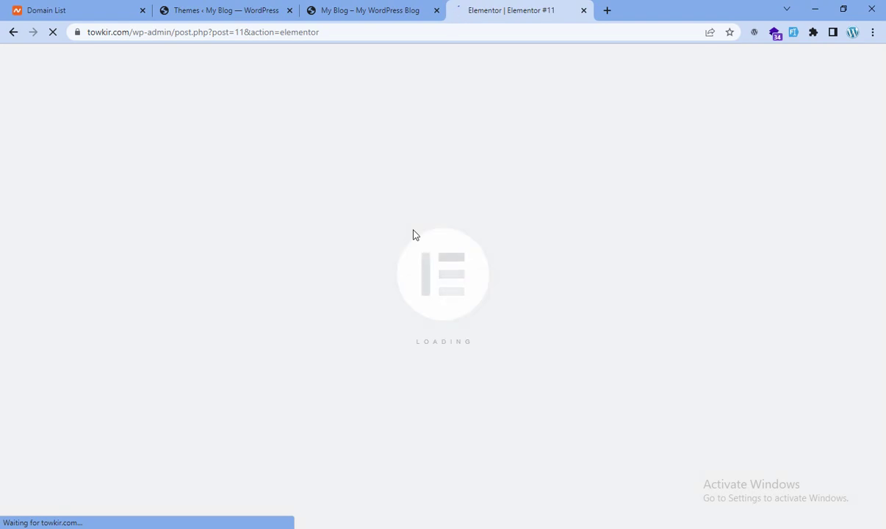
Step: Go to the WordPress Dashboard from the My Blog menu and close the Elementor editor tab
{"action": "left_click", "coordinate": [361, 18]}
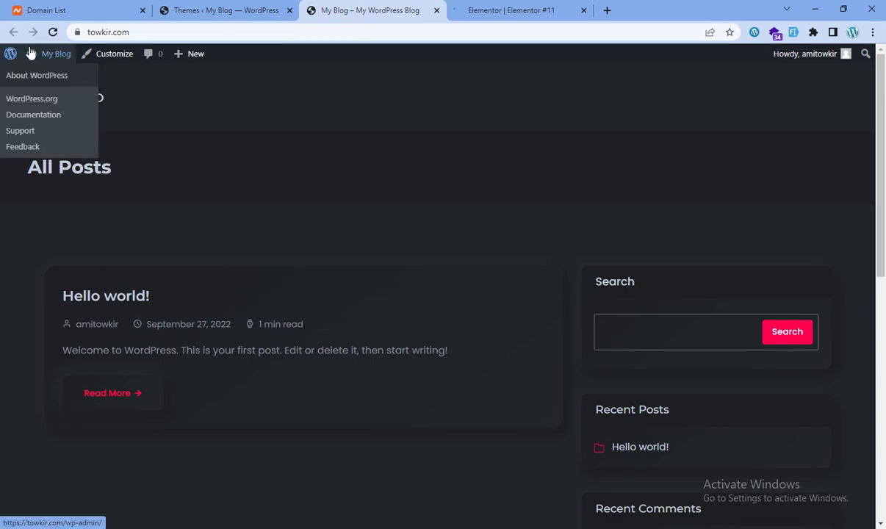
{"action": "mouse_move", "coordinate": [57, 59]}
{"action": "left_click", "coordinate": [51, 78]}
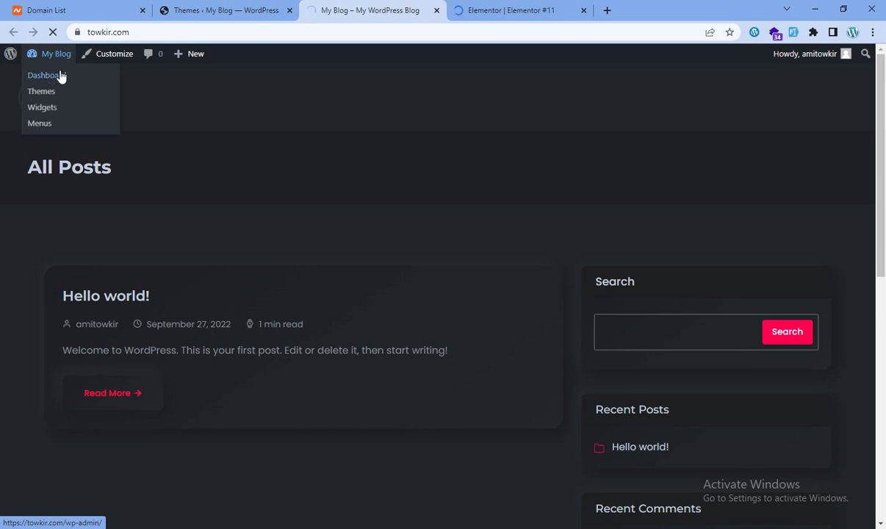
{"action": "left_click", "coordinate": [525, 11]}
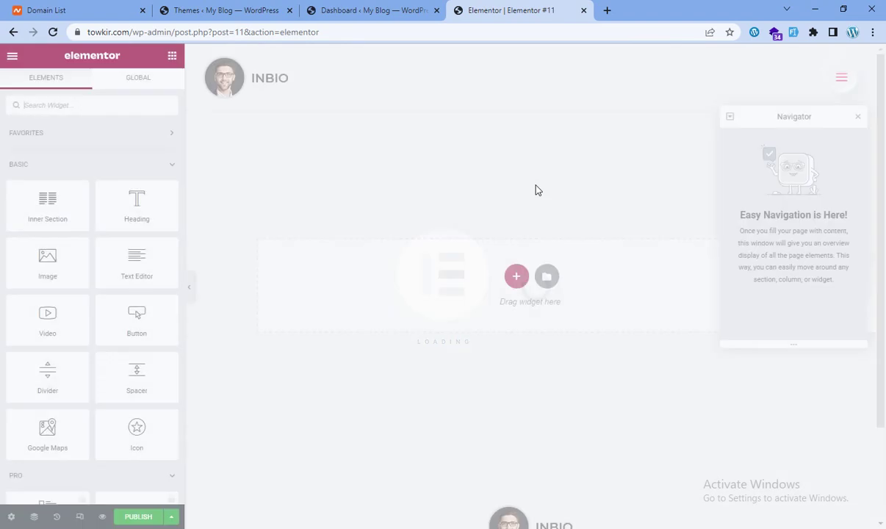
{"action": "left_click", "coordinate": [583, 11]}
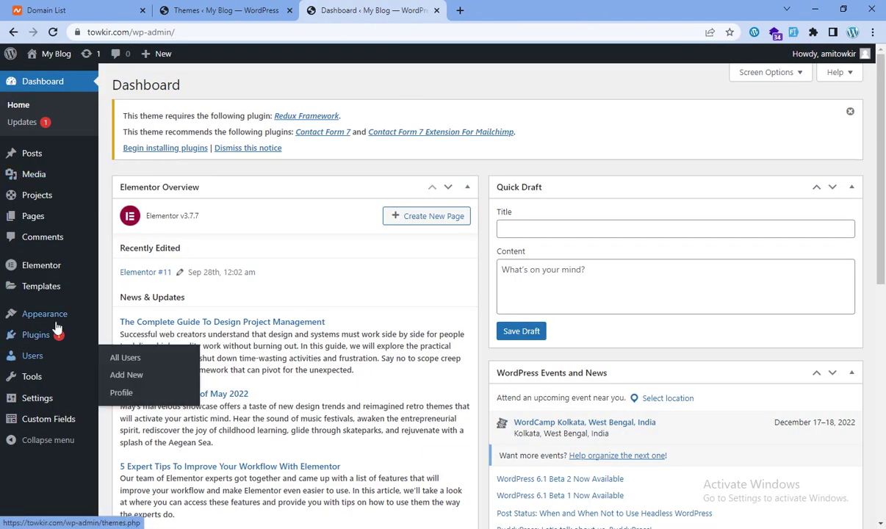
Step: Install and activate the Redux Framework plugin from the required plugins list
{"action": "left_click", "coordinate": [150, 148]}
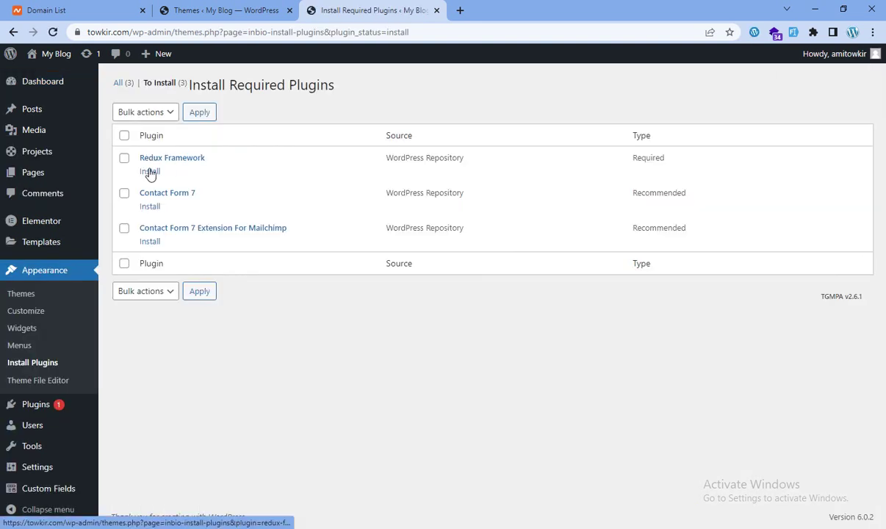
{"action": "left_click", "coordinate": [150, 173]}
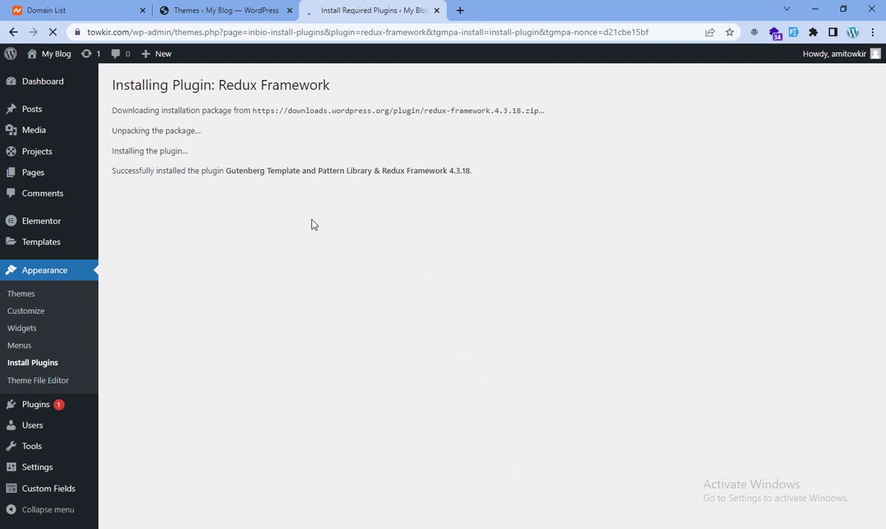
{"action": "left_click", "coordinate": [175, 192]}
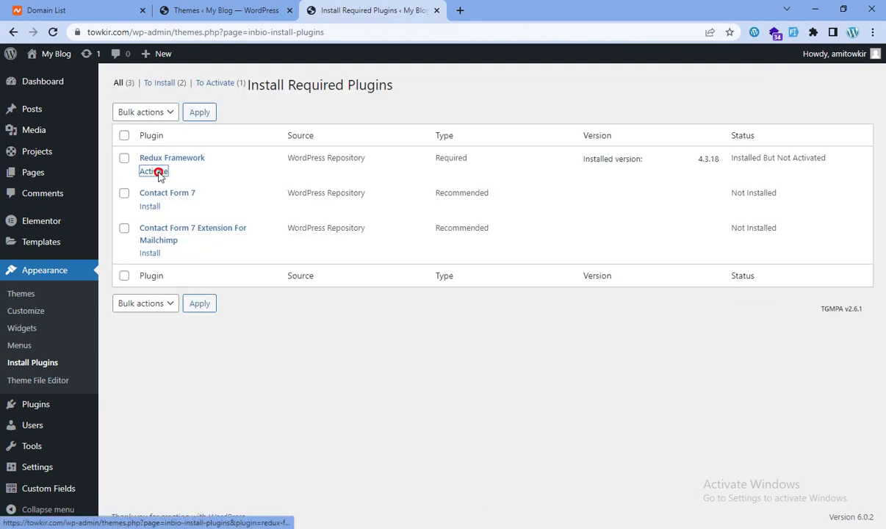
{"action": "left_click", "coordinate": [161, 173]}
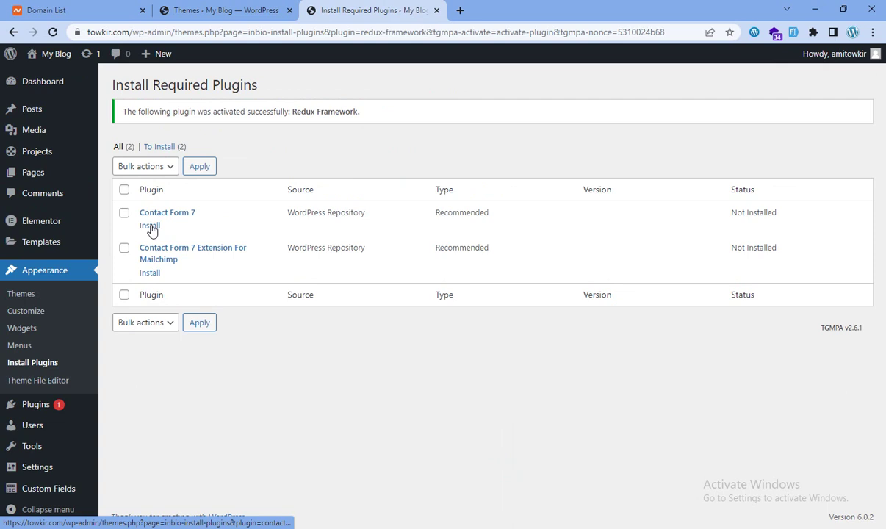
Step: Install and activate Contact Form 7 and Contact Form 7 Extension For Mailchimp
{"action": "left_click", "coordinate": [150, 228]}
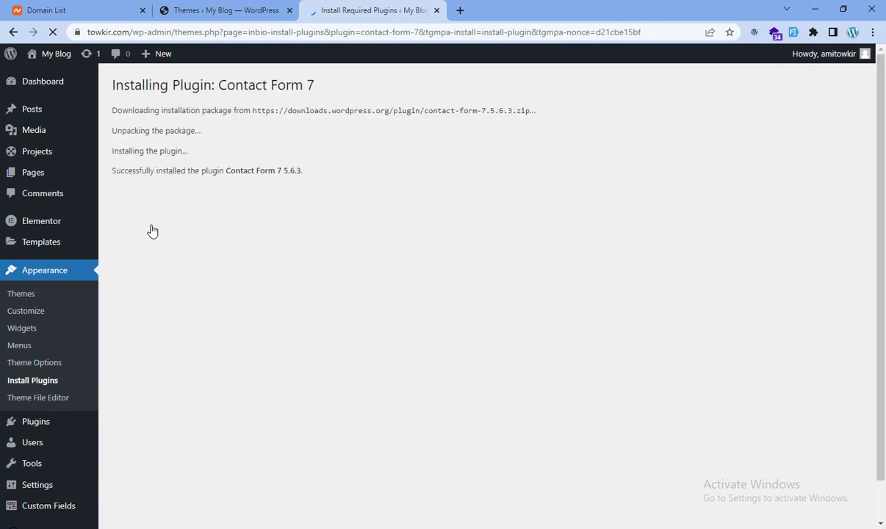
{"action": "left_click", "coordinate": [151, 191]}
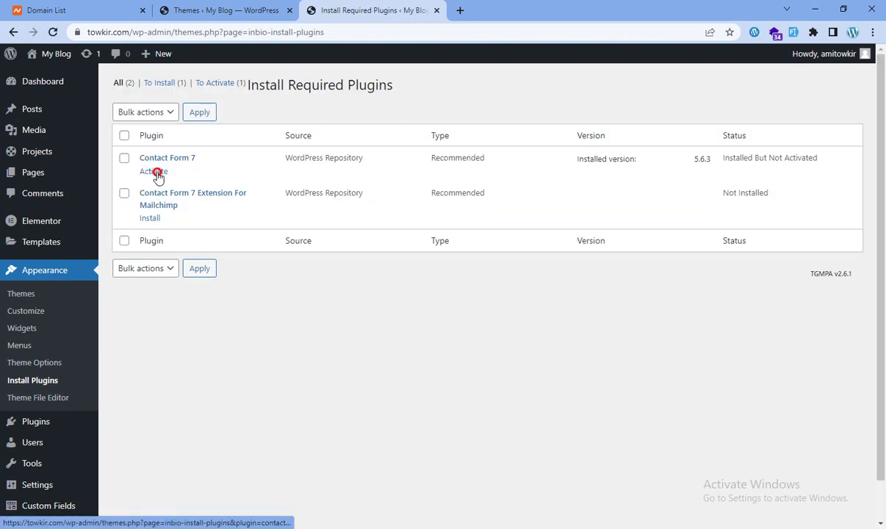
{"action": "left_click", "coordinate": [155, 174]}
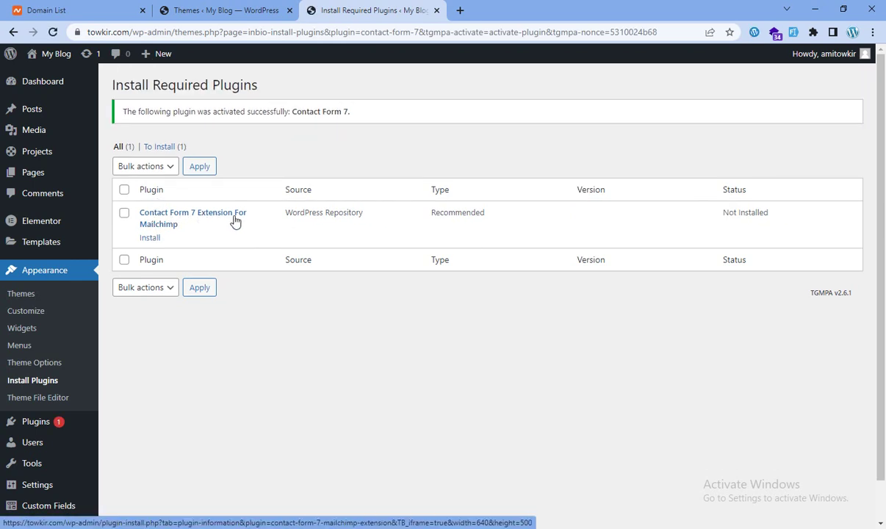
{"action": "left_click", "coordinate": [149, 238]}
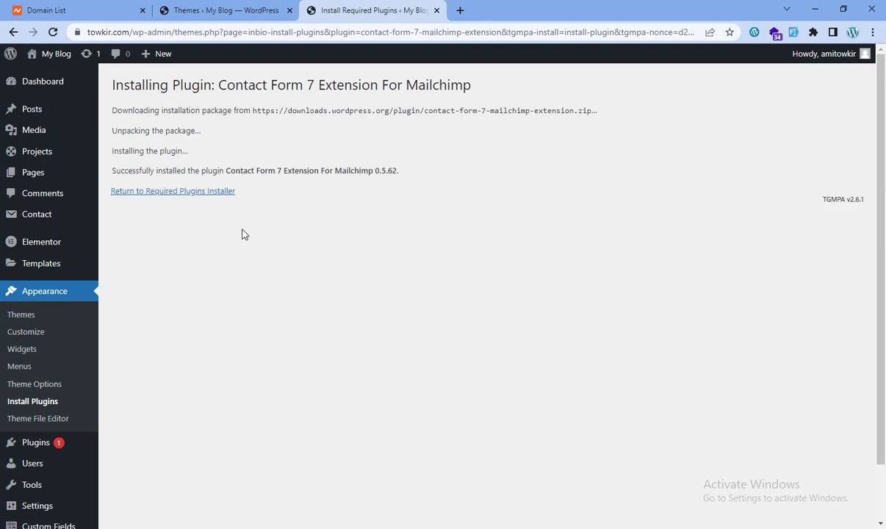
{"action": "left_click", "coordinate": [176, 192]}
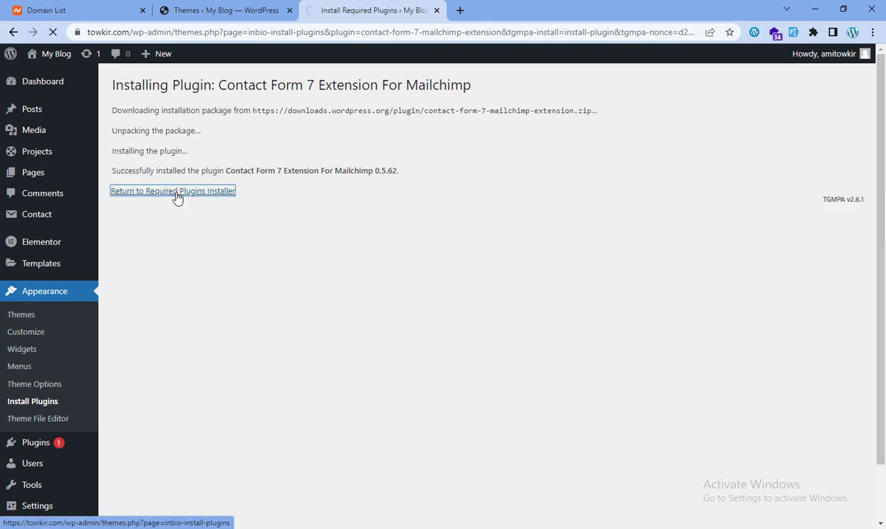
{"action": "left_click", "coordinate": [162, 182]}
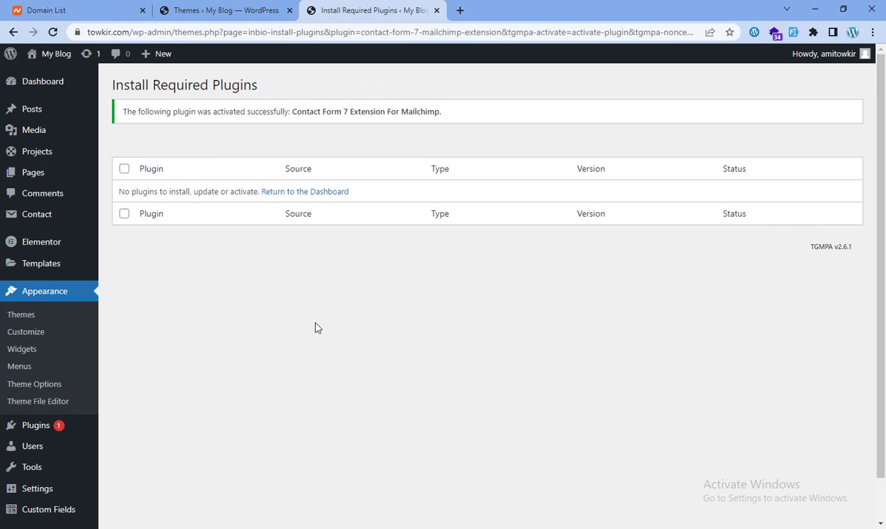
{"action": "mouse_move", "coordinate": [23, 424]}
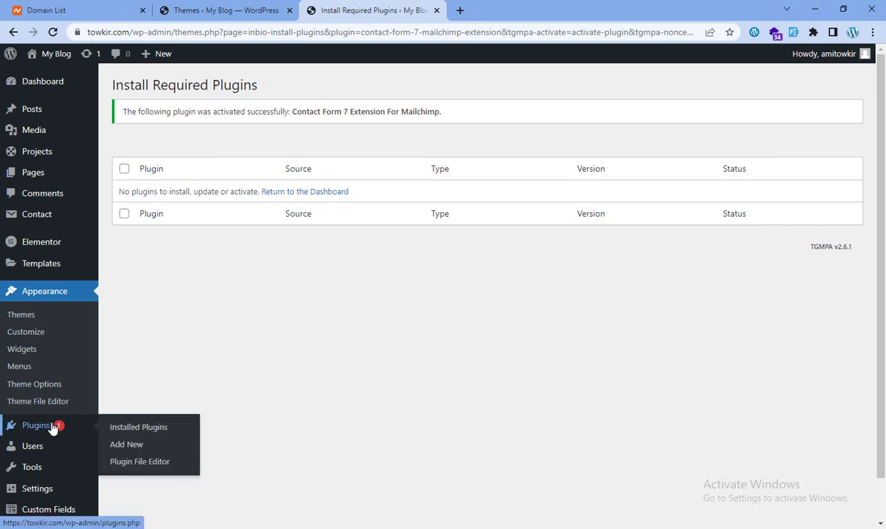
{"action": "middle_click", "coordinate": [132, 428]}
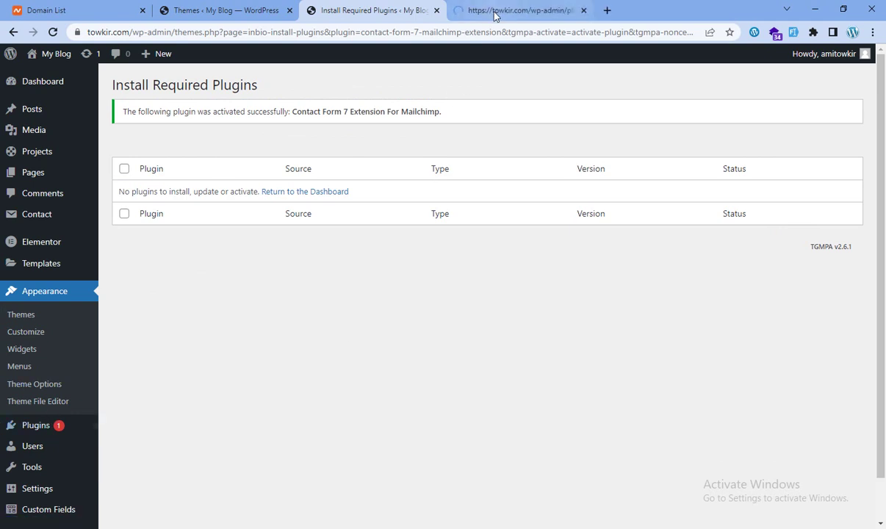
Step: Scroll through the Installed Plugins list to review the active plugins
{"action": "left_click", "coordinate": [517, 10]}
{"action": "scroll", "coordinate": [253, 288], "scroll_direction": "down", "scroll_amount": 5}
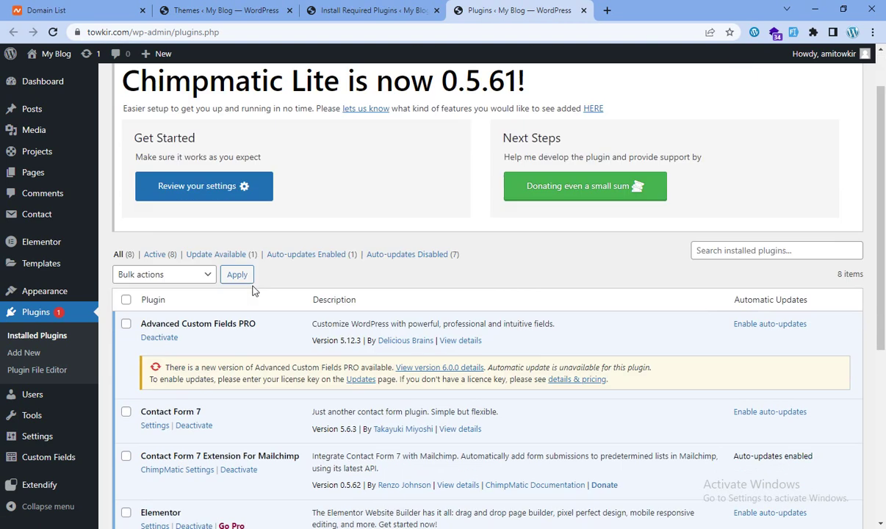
{"action": "scroll", "coordinate": [233, 323], "scroll_direction": "up", "scroll_amount": 3}
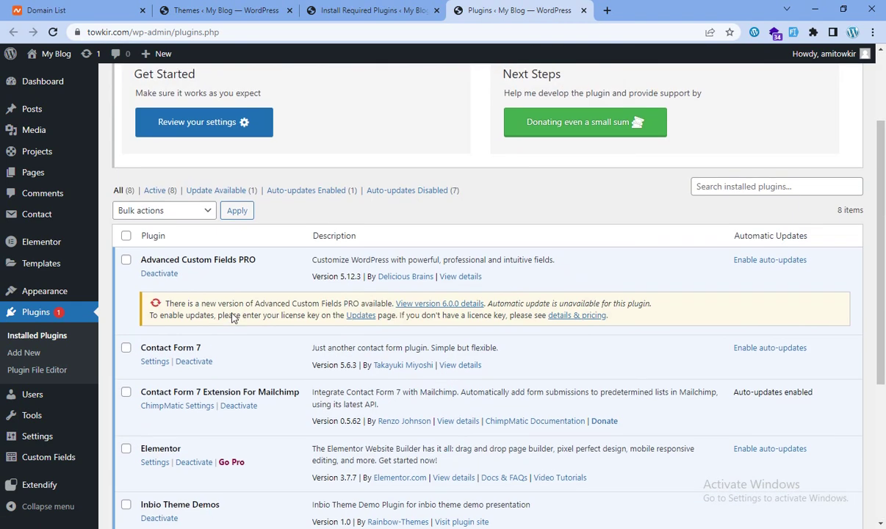
{"action": "scroll", "coordinate": [218, 345], "scroll_direction": "up", "scroll_amount": 2}
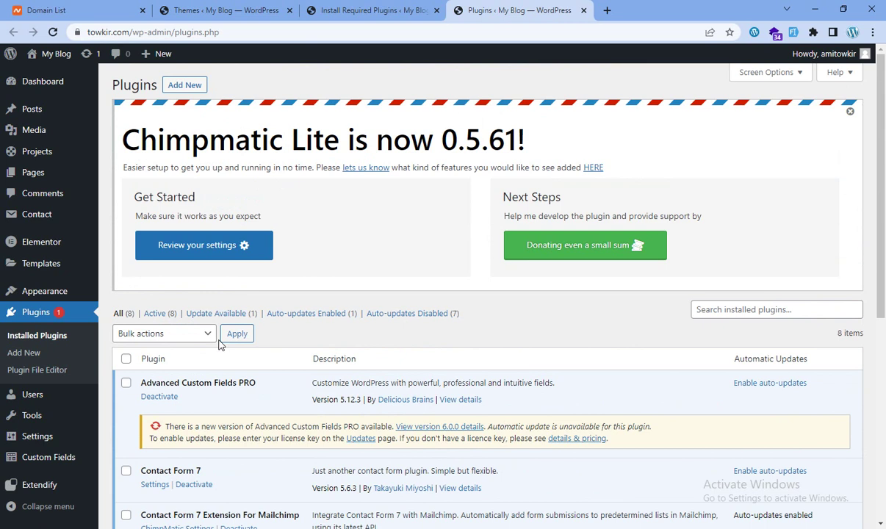
Step: Open the live blog front page via Visit Site in a new tab and browse it
{"action": "mouse_move", "coordinate": [44, 58]}
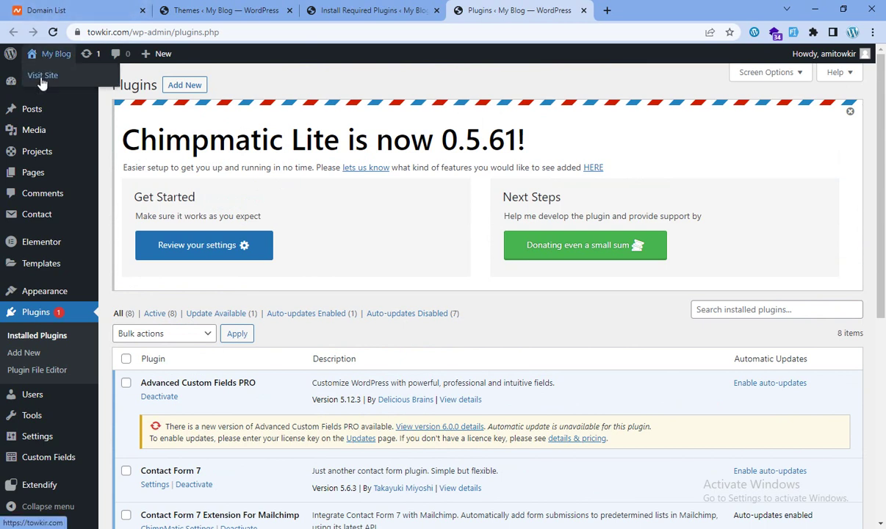
{"action": "middle_click", "coordinate": [42, 78]}
{"action": "left_click", "coordinate": [609, 10]}
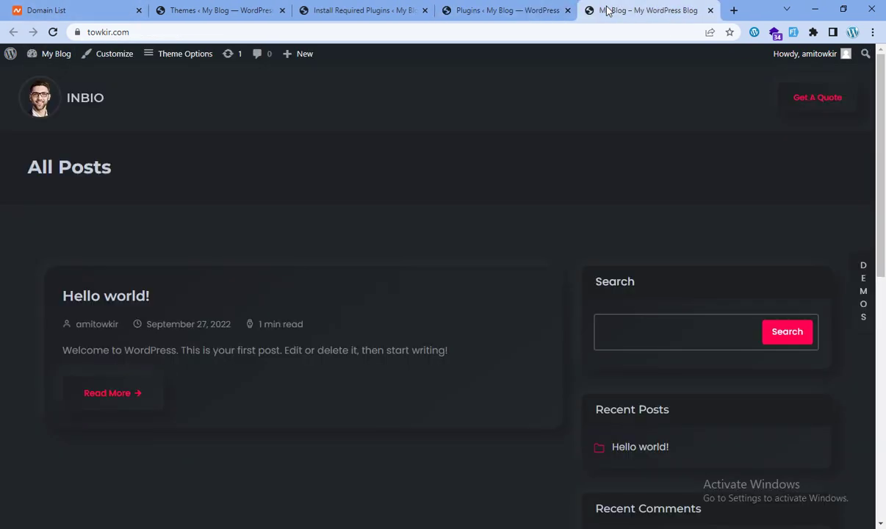
{"action": "scroll", "coordinate": [285, 314], "scroll_direction": "down", "scroll_amount": 8}
{"action": "scroll", "coordinate": [285, 315], "scroll_direction": "up", "scroll_amount": 8}
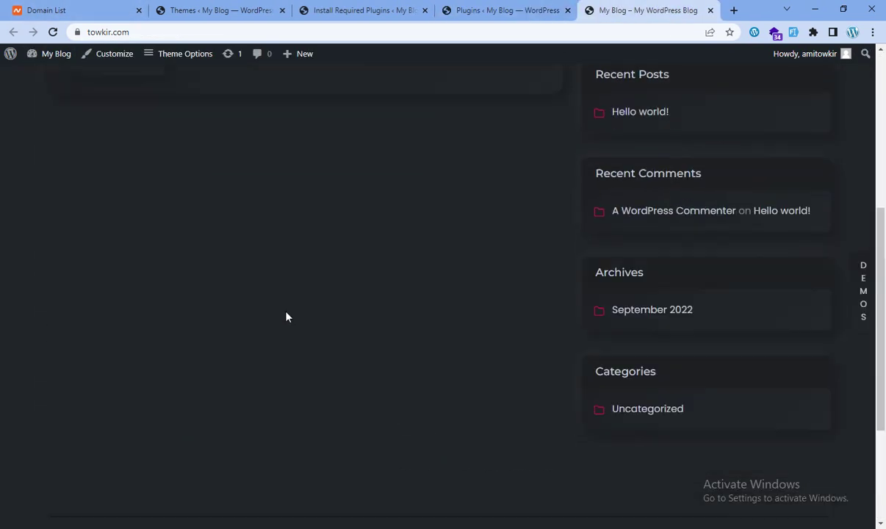